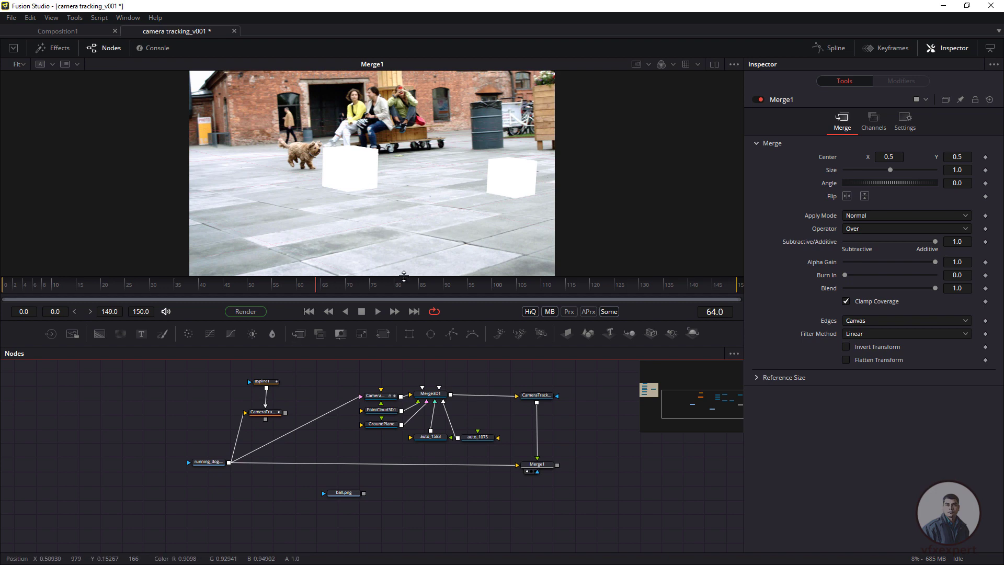
- Select the 3D scene nodes together and review the camera tracker's settings
left_click_drag(381, 406, 498, 454)
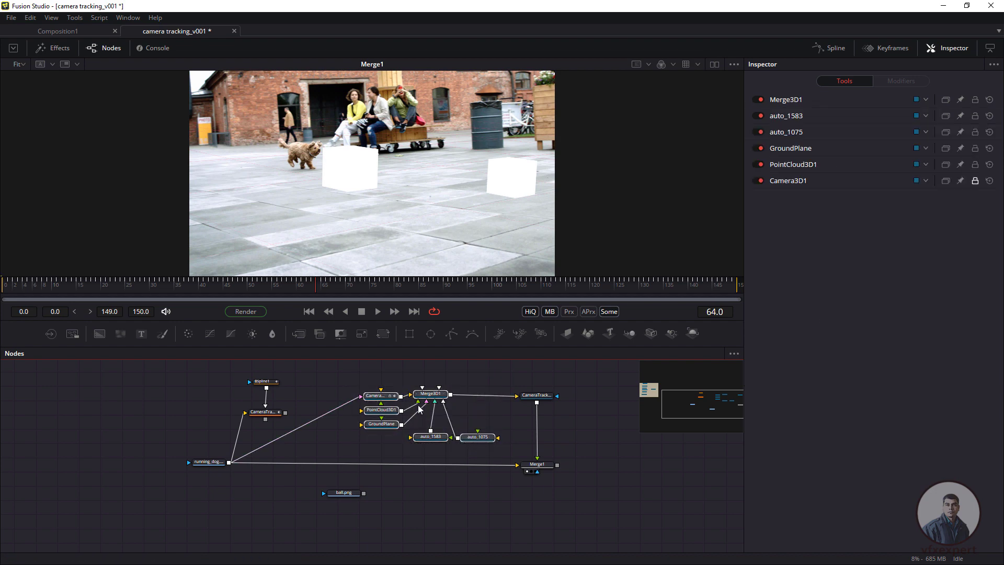
left_click(277, 416)
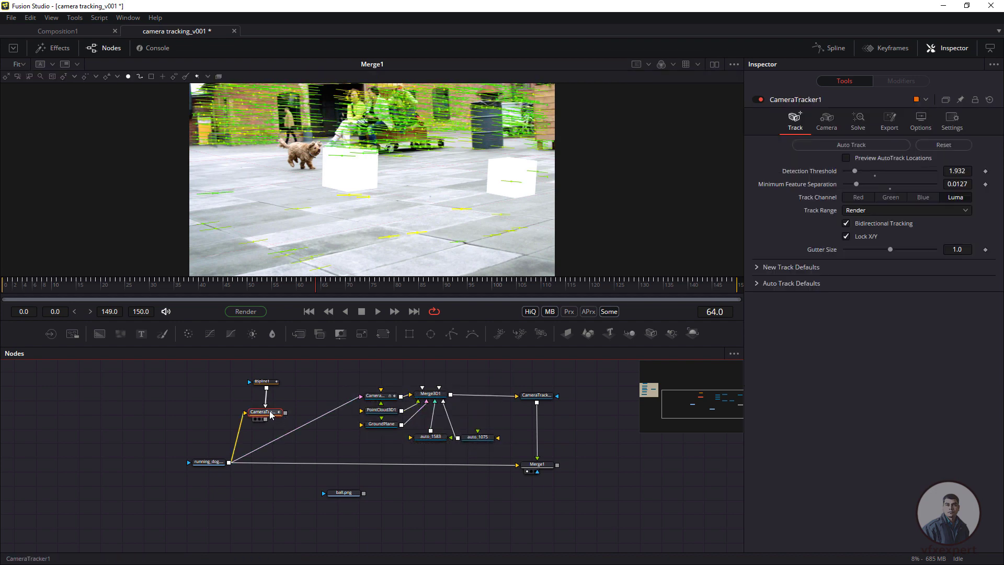
left_click(526, 428)
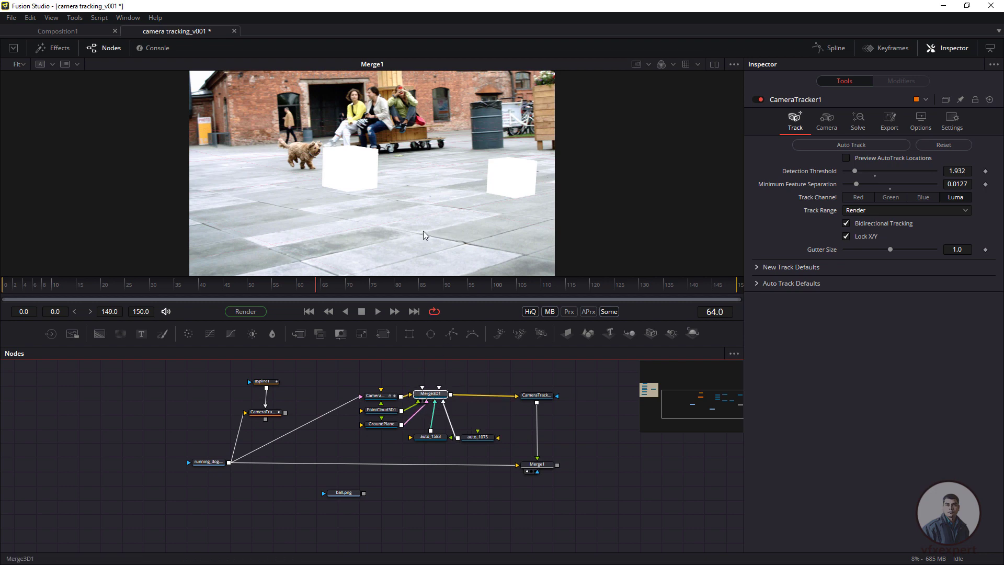
- View Merge3D1 through Camera3D1 at frame 57 and unlink the running_dog footage from the camera
key("1")
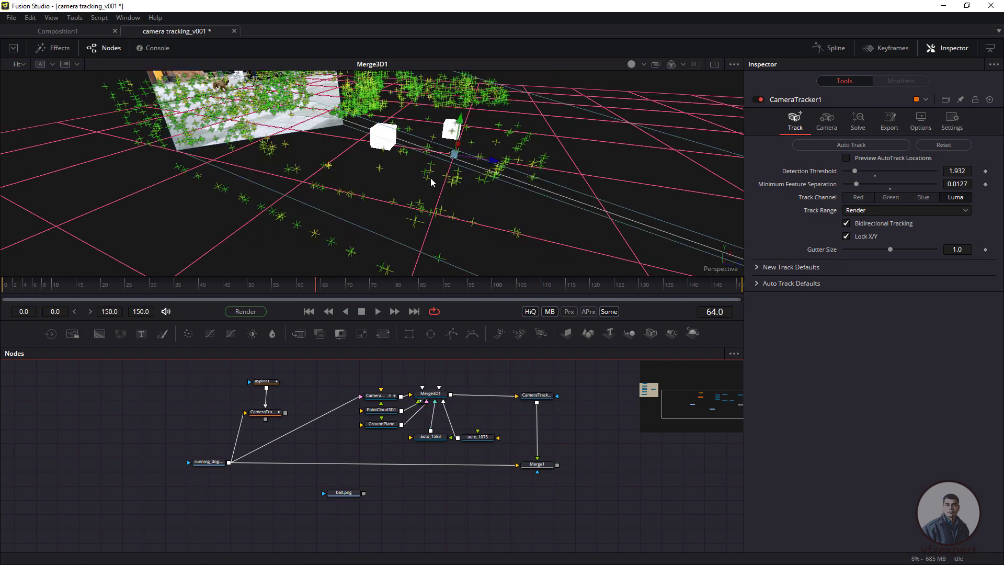
right_click(353, 165)
mouse_move(402, 255)
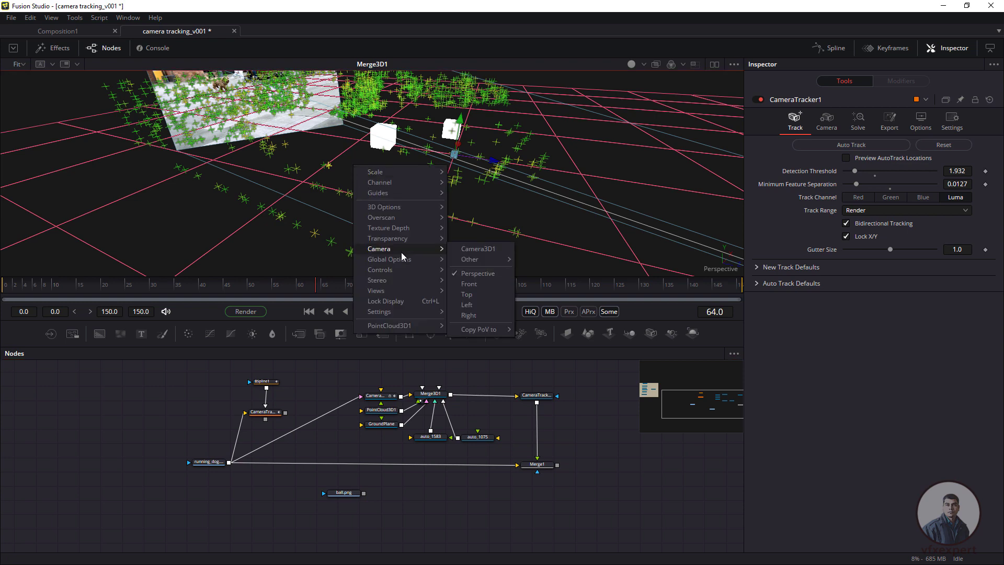
left_click(476, 250)
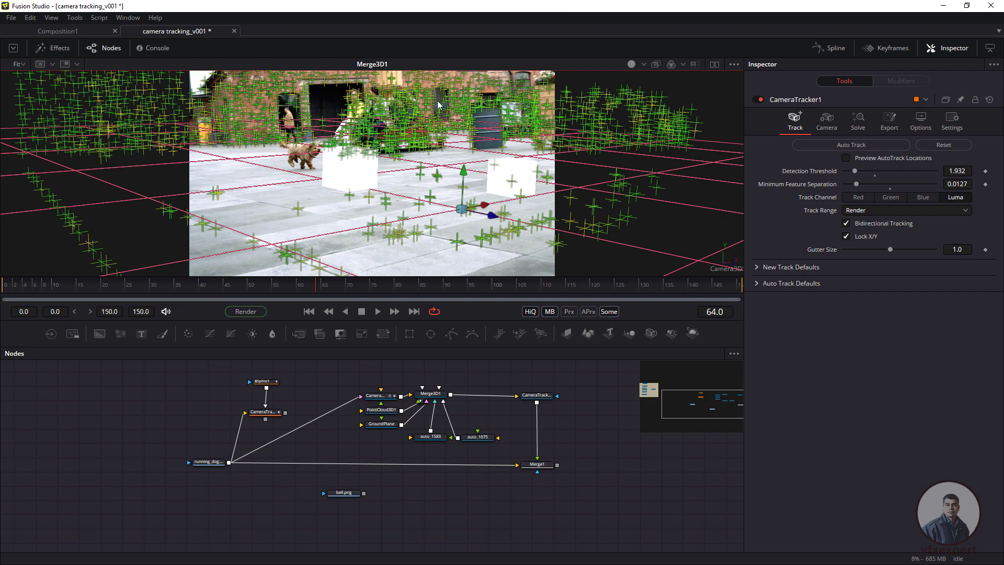
left_click_drag(235, 288, 285, 297)
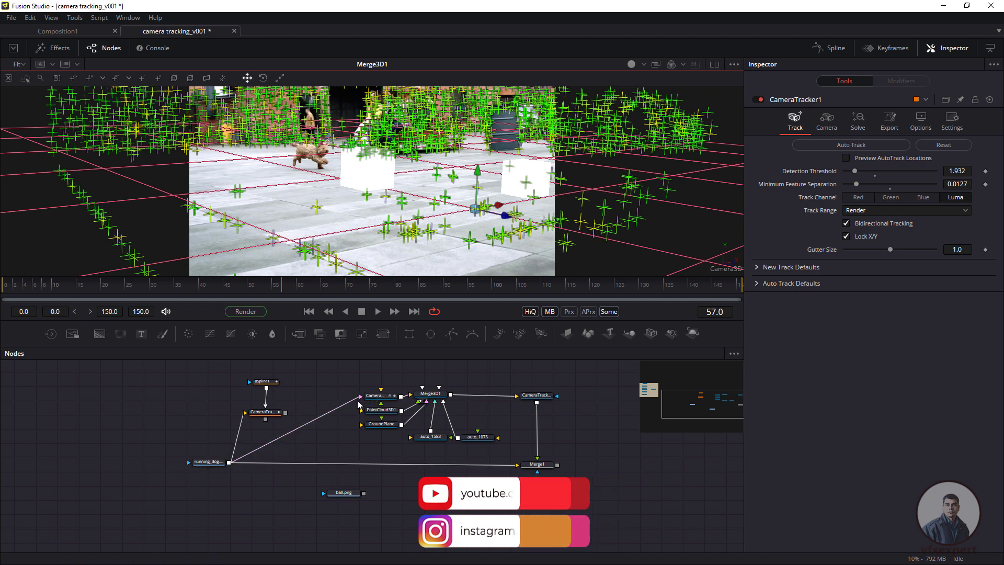
left_click_drag(359, 406, 301, 425)
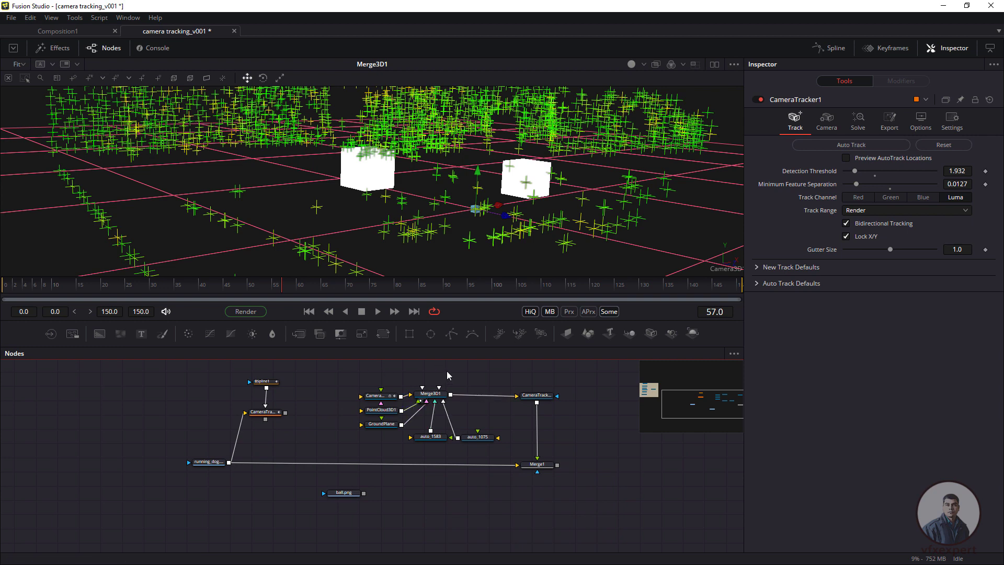
key("shift+space")
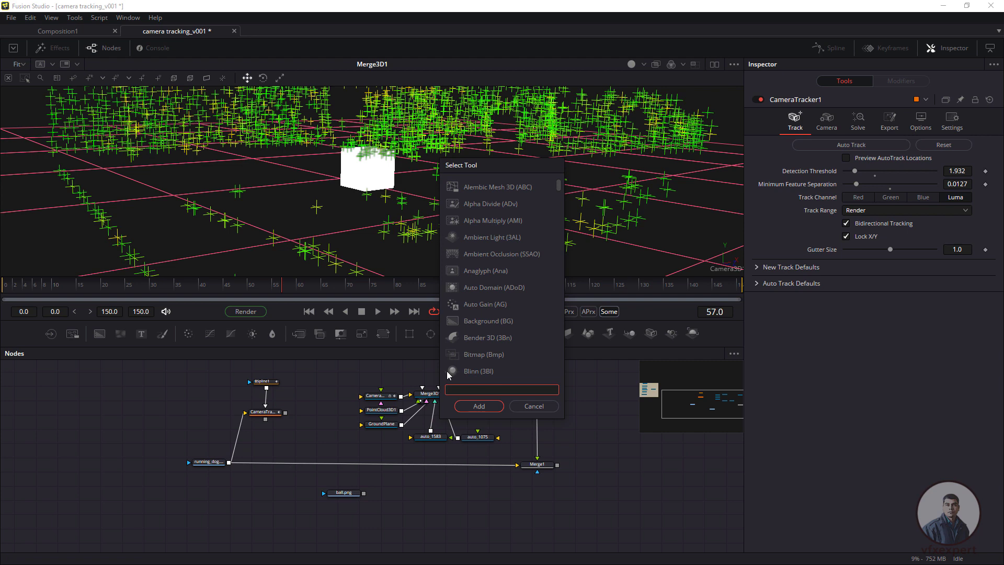
- Add an FBX Exporter node to the comp by searching 'fbx'
type("fbx")
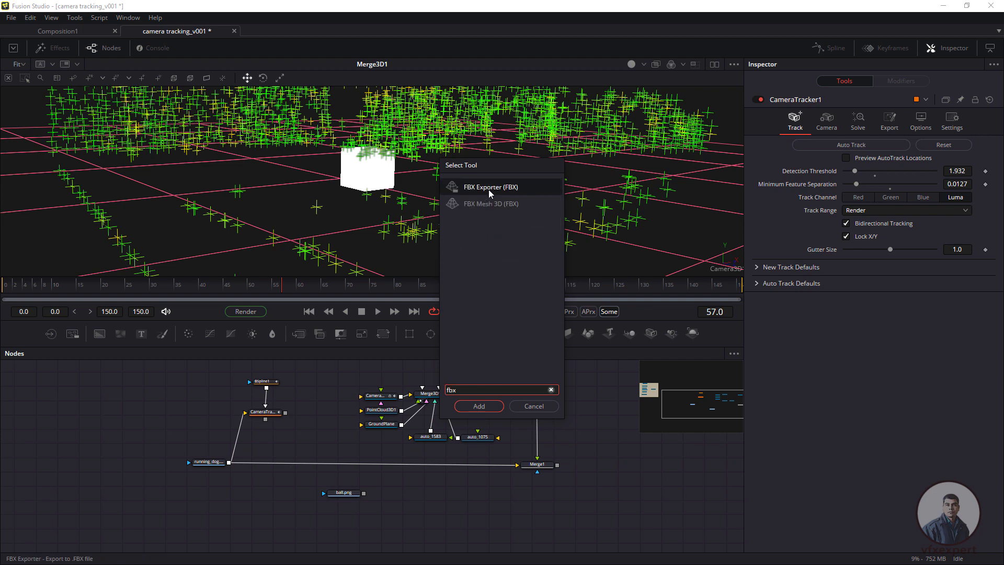
left_click(488, 190)
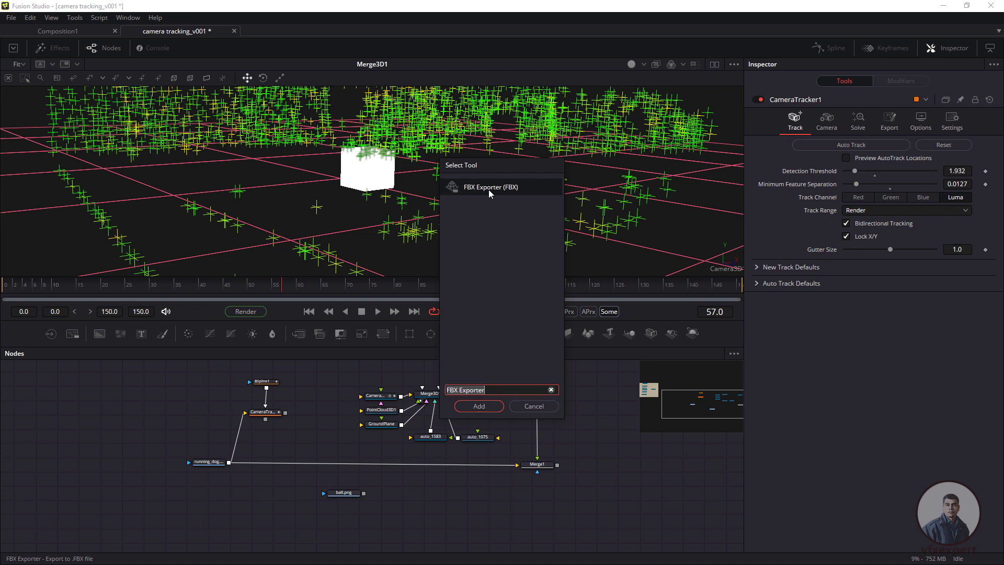
left_click(479, 406)
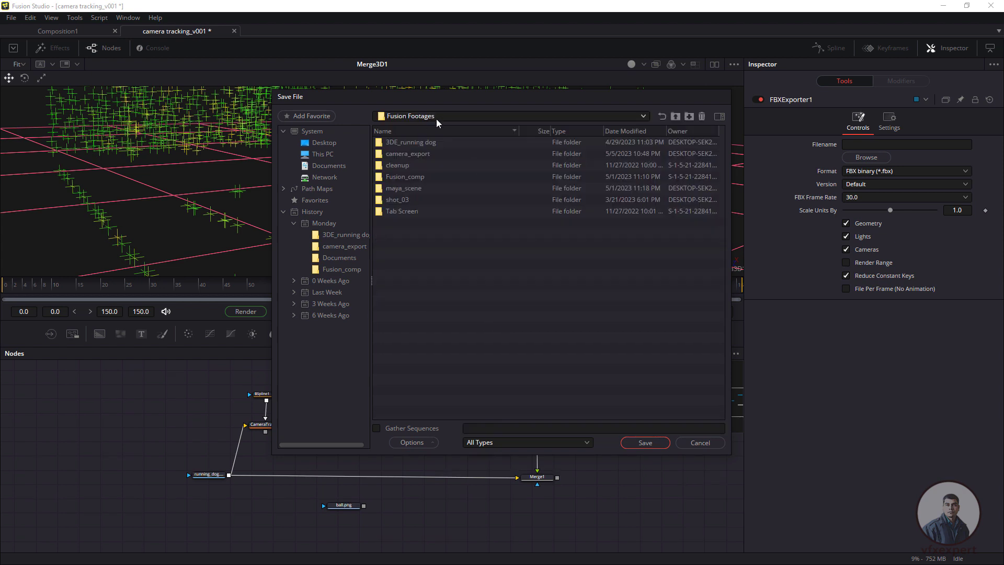
- Set the export destination to cam_export, FBX type, in the camera_export folder
double_click(396, 154)
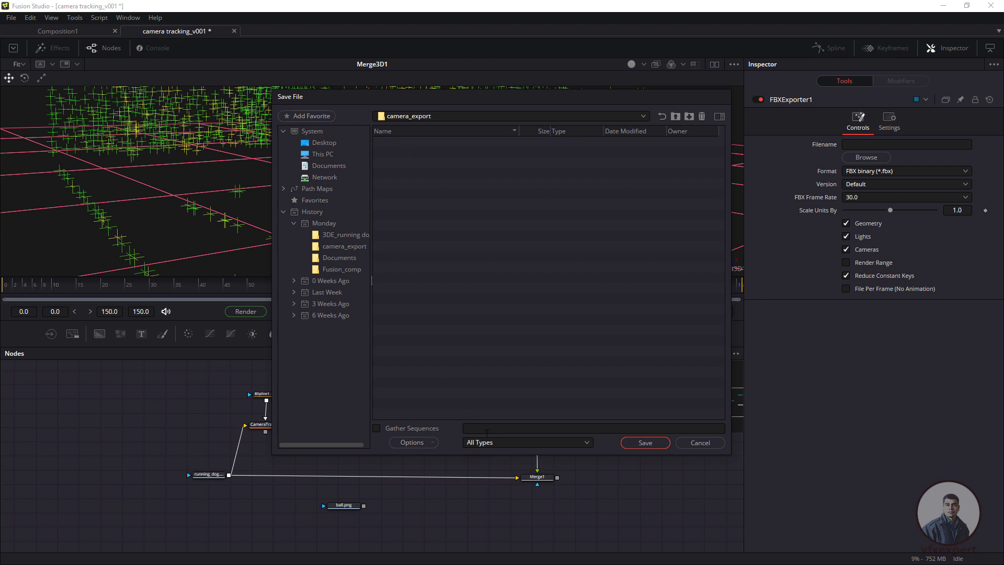
left_click(493, 432)
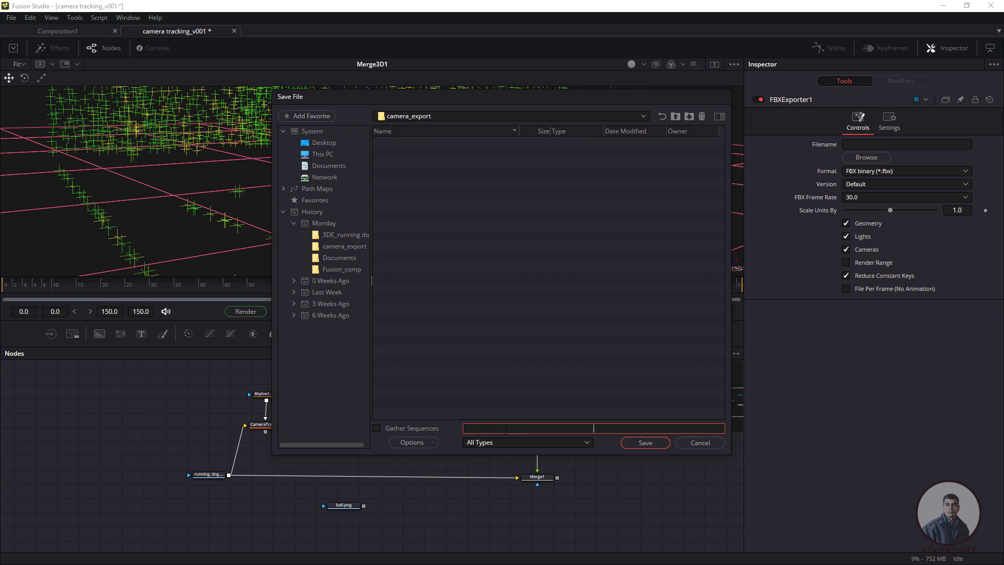
type("cam_export")
left_click(497, 443)
left_click(486, 499)
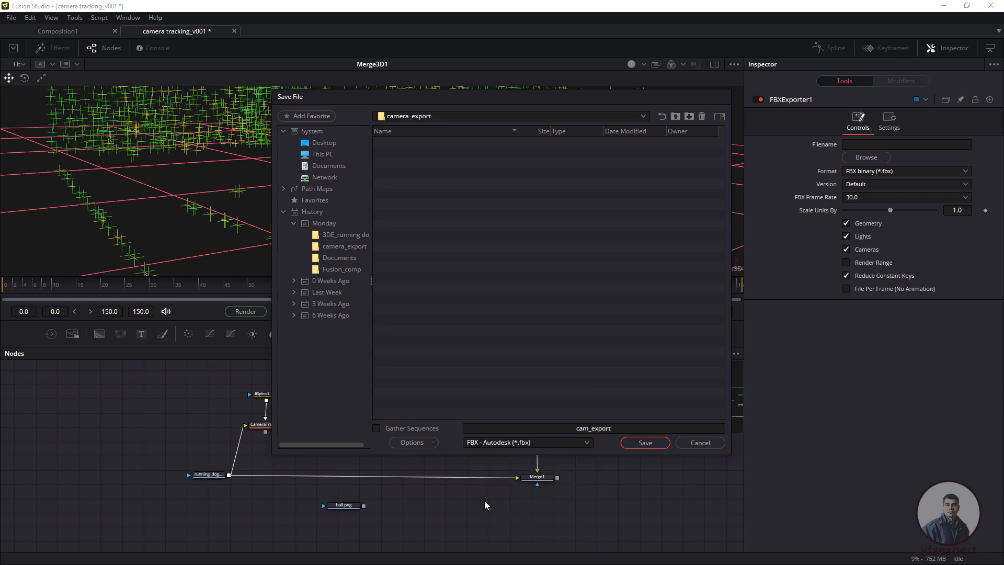
left_click(645, 445)
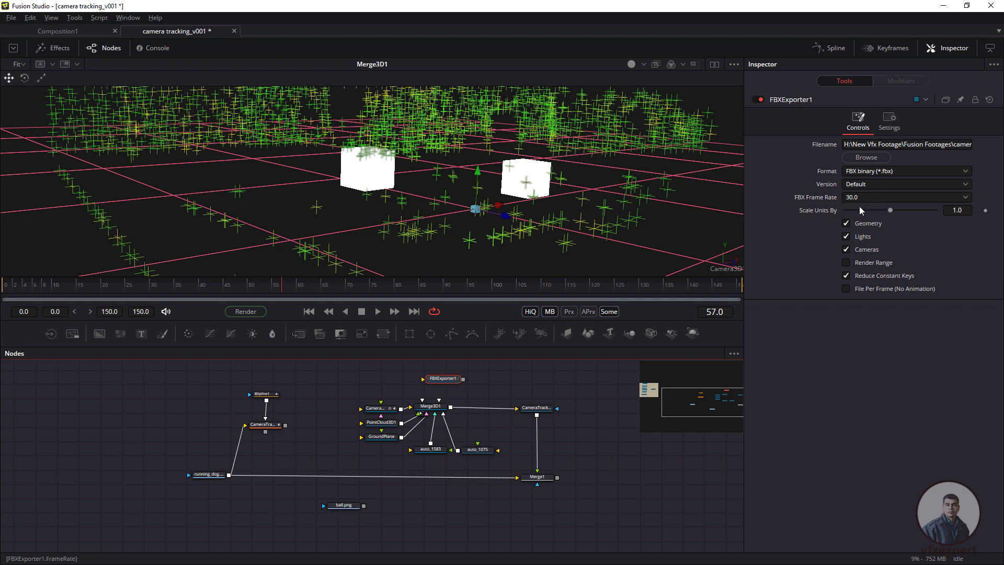
left_click(12, 18)
left_click(26, 194)
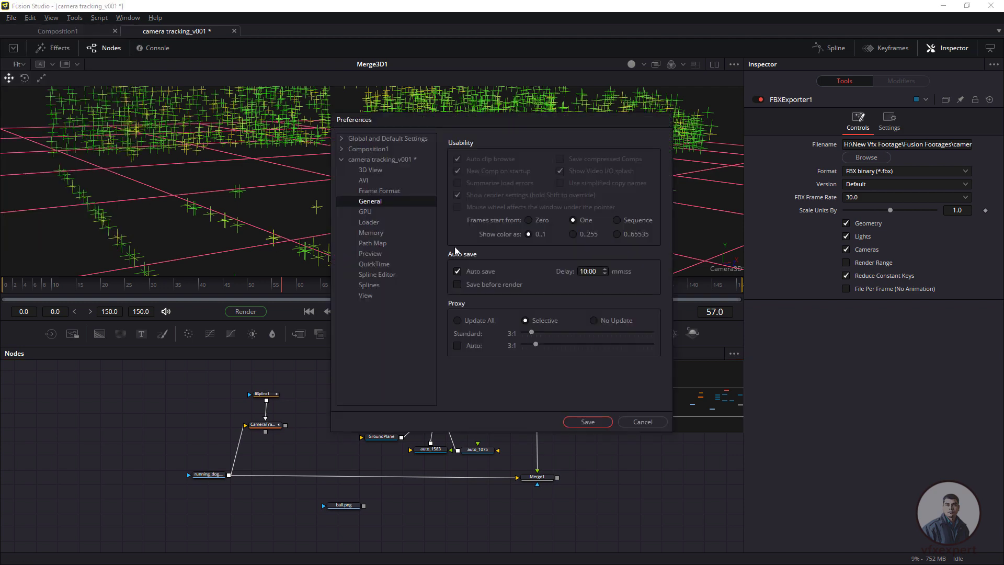
left_click(387, 195)
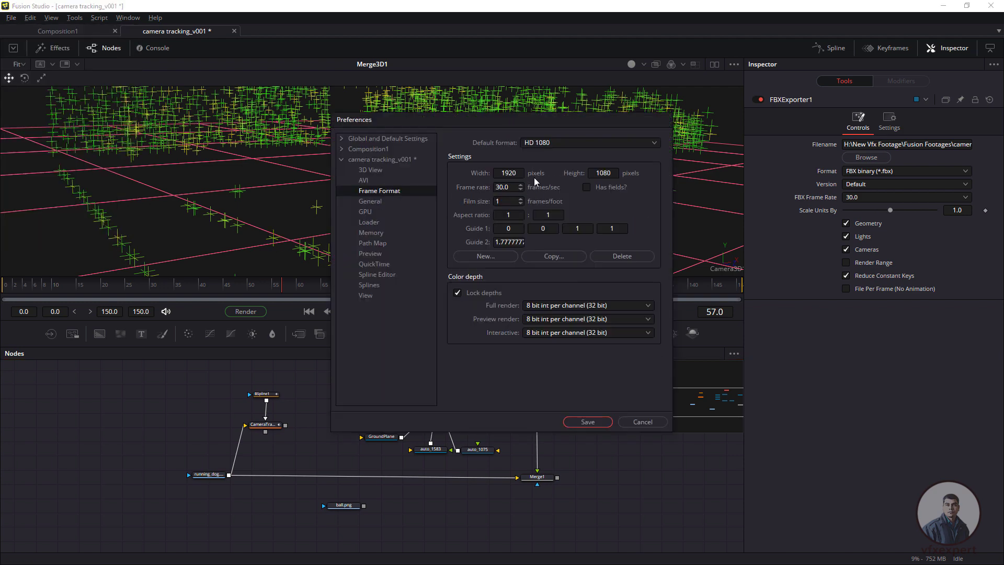
left_click(397, 161)
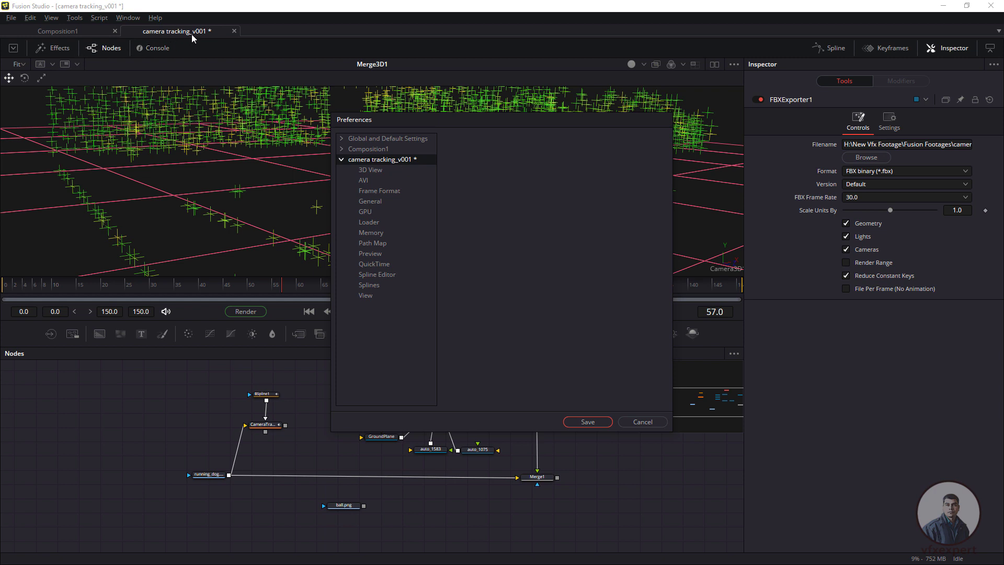
left_click(390, 193)
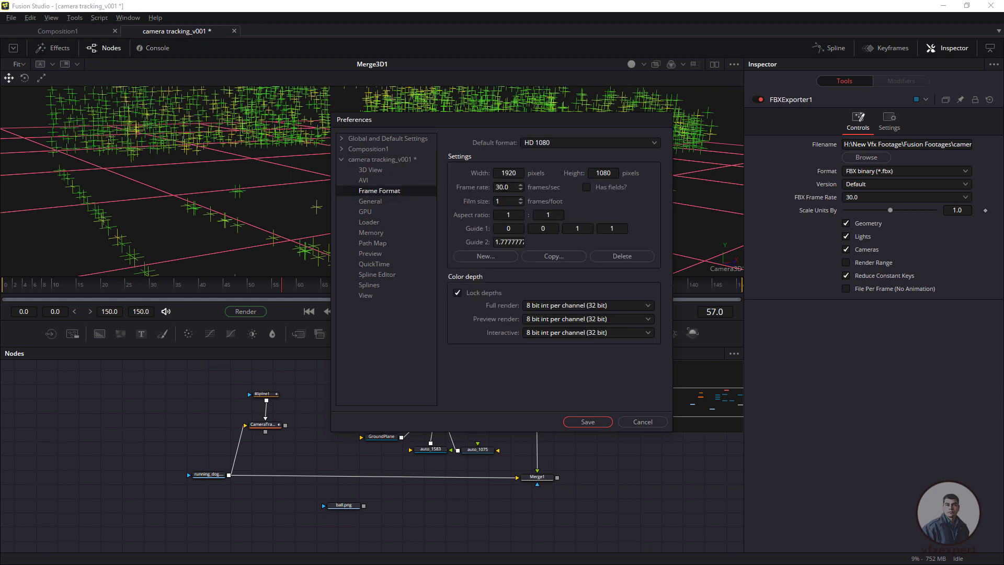
left_click(643, 422)
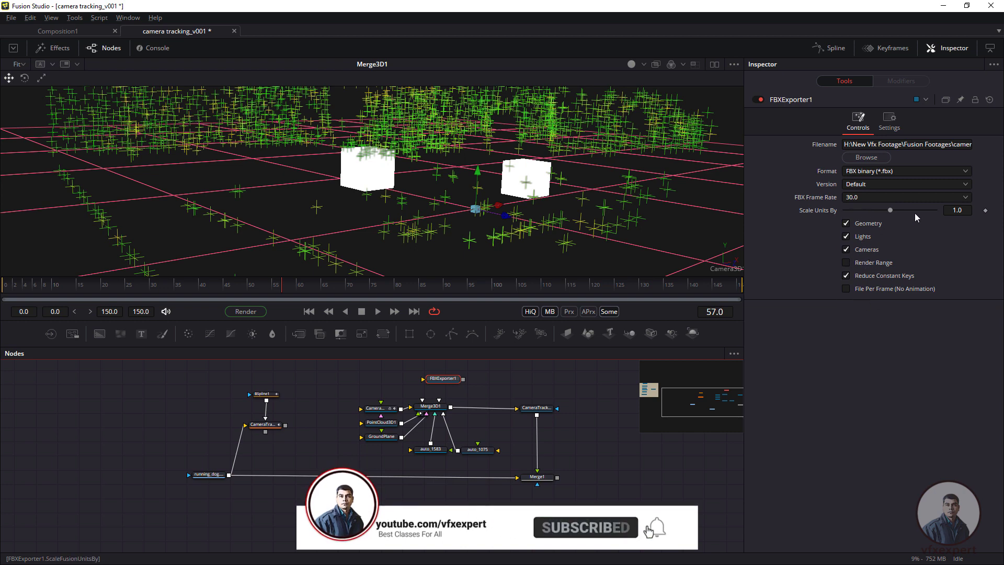
- Exclude lights from the export and connect Merge3D1's output to FBXExporter1
left_click(847, 236)
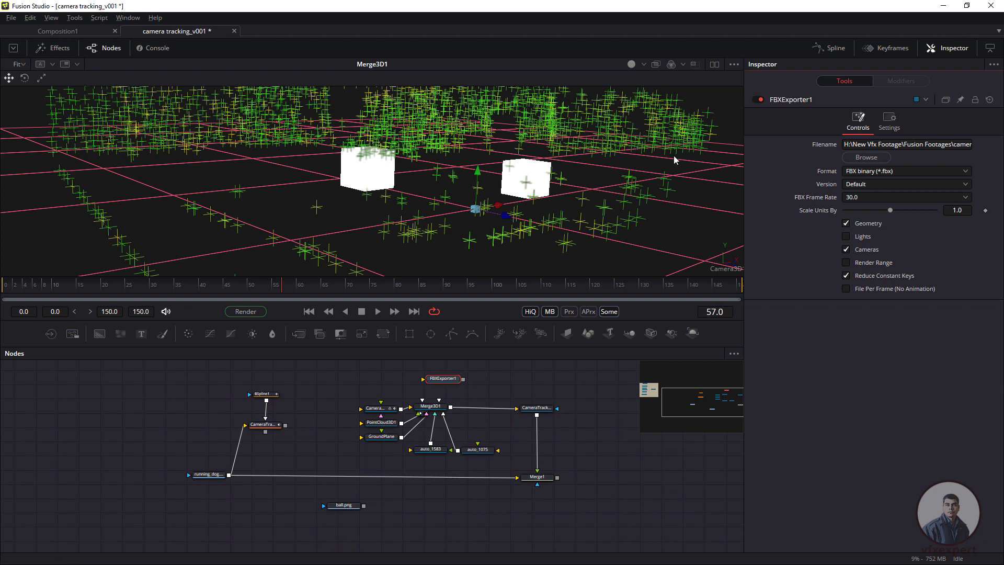
left_click_drag(454, 382, 492, 383)
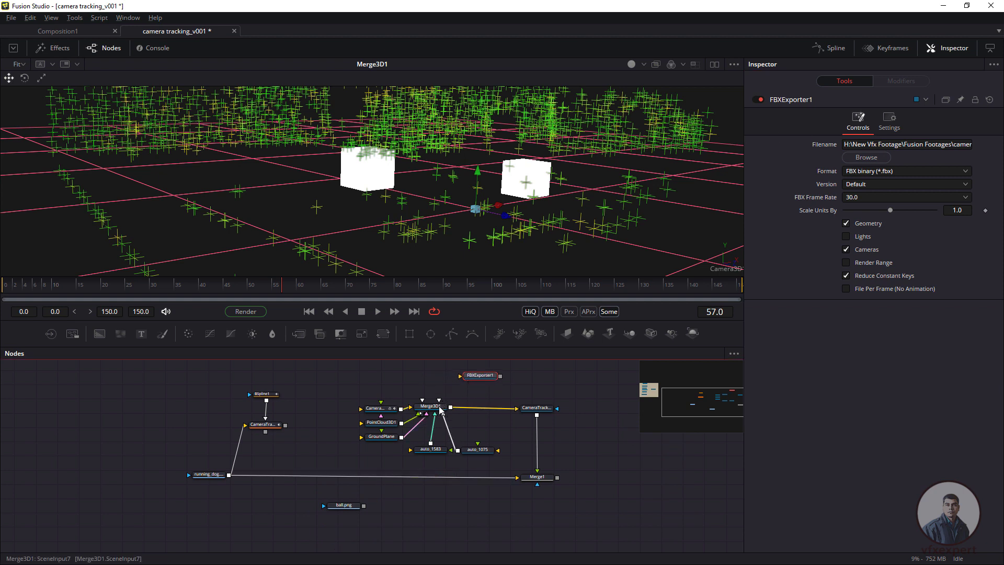
left_click_drag(481, 385, 499, 387)
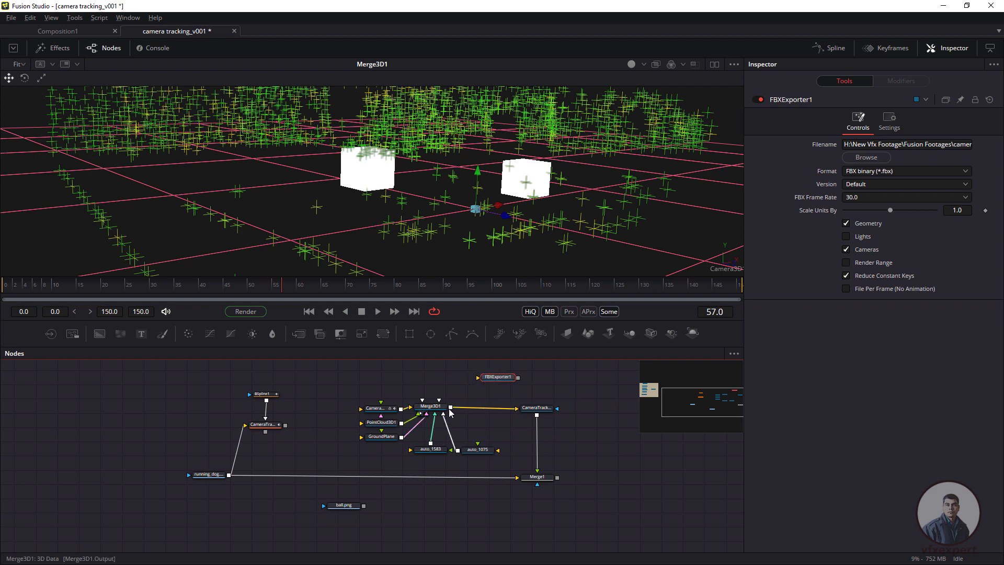
left_click_drag(452, 411, 501, 384)
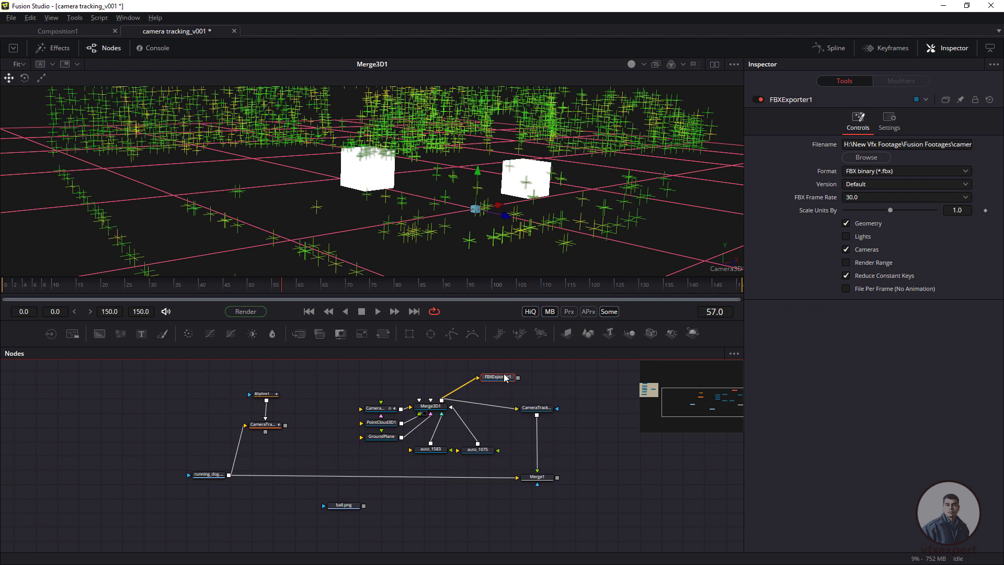
- Render frames 0–150 to write the camera FBX file
left_click(249, 313)
left_click(319, 328)
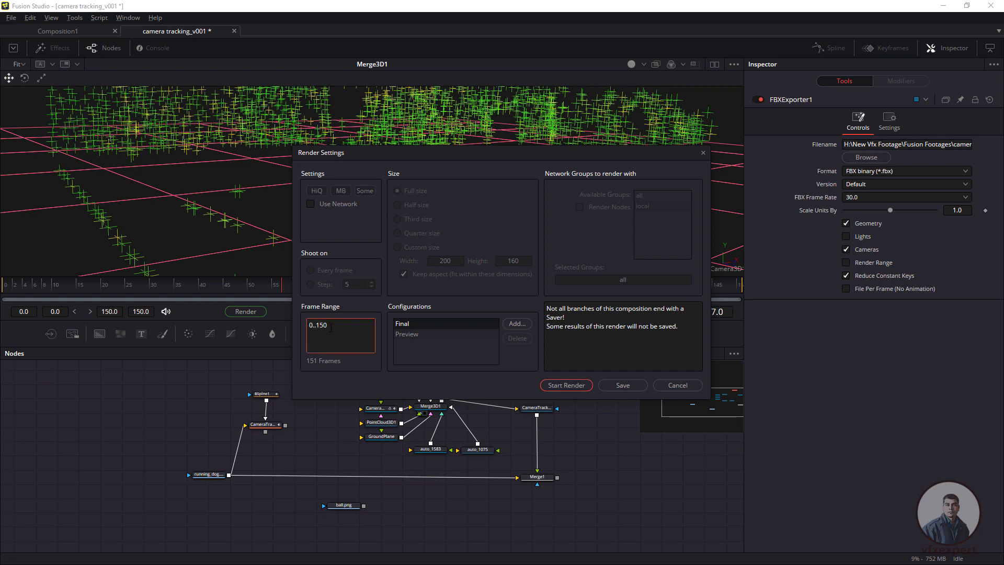
left_click(562, 386)
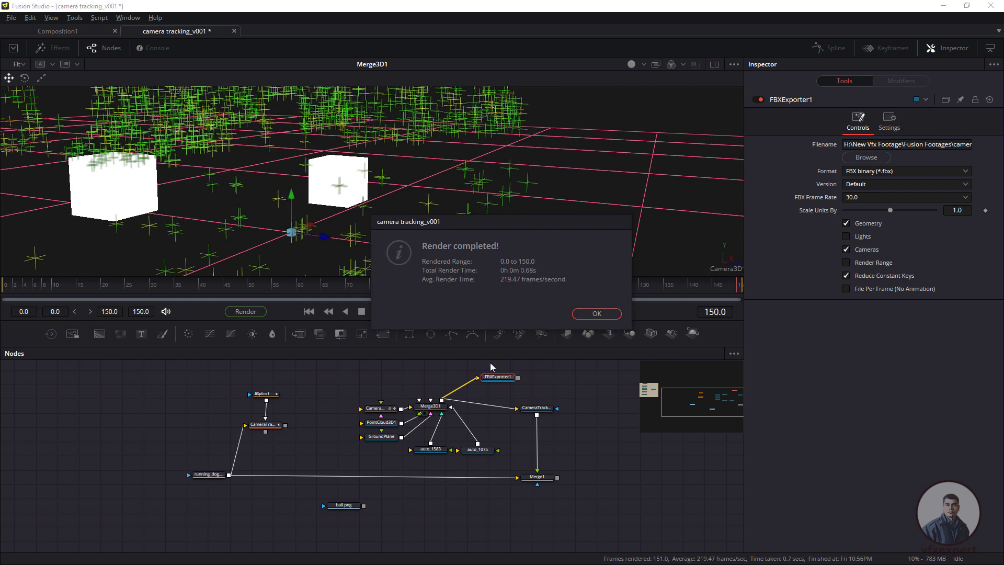
left_click(596, 313)
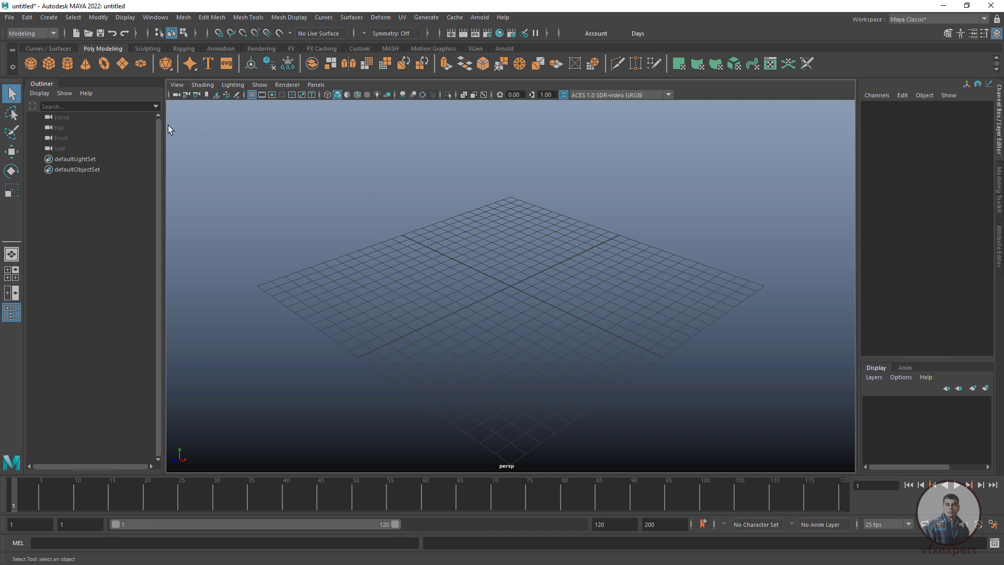
- Import cam_export.fbx from the camera_export folder into the Maya scene
left_click(9, 17)
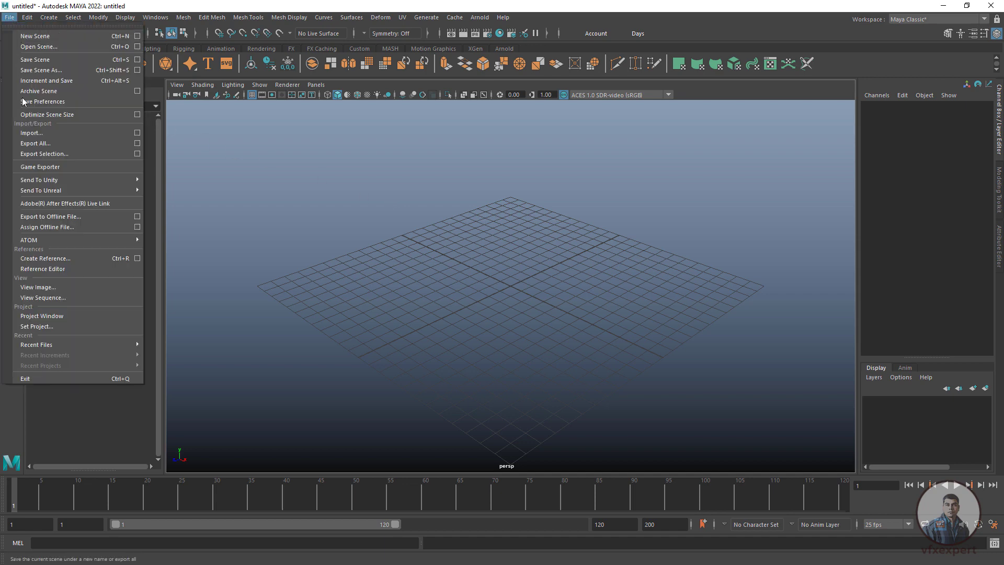
left_click(33, 133)
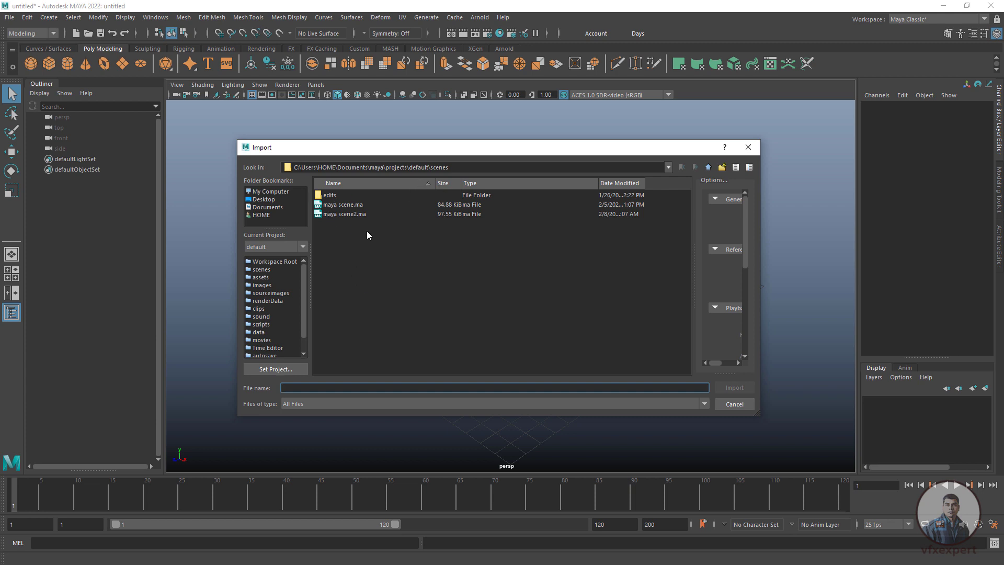
left_click(366, 167)
left_click(372, 175)
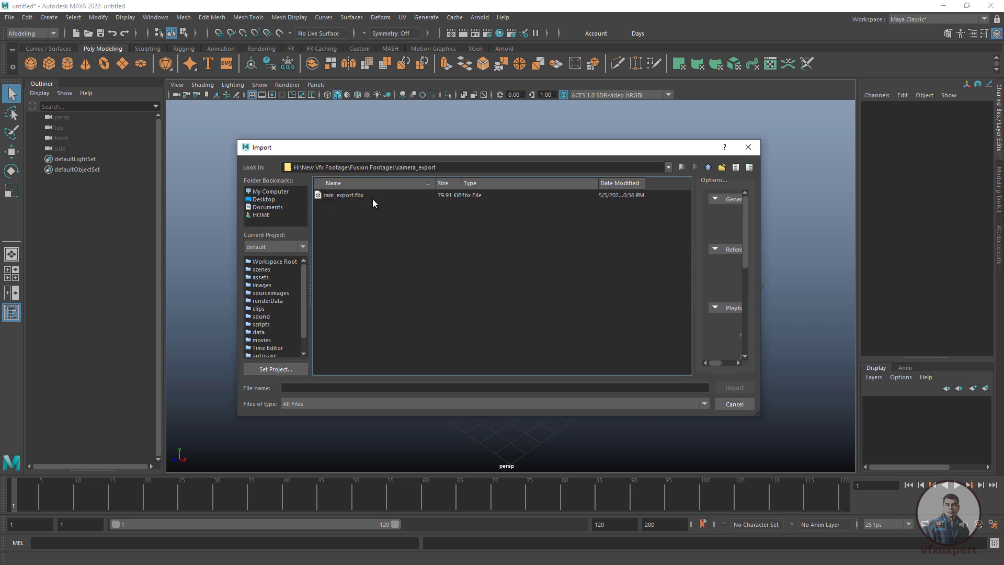
left_click(356, 196)
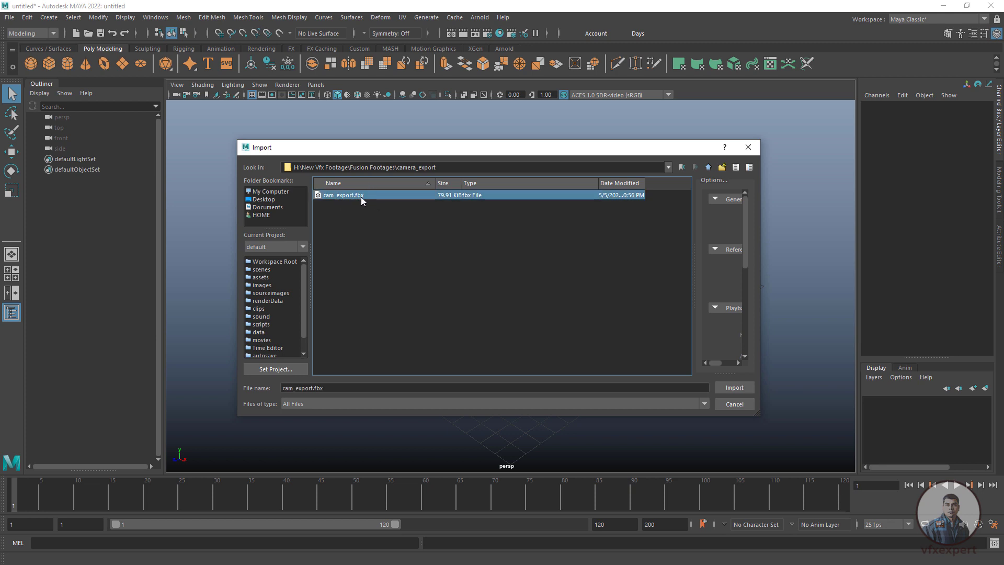
left_click(731, 389)
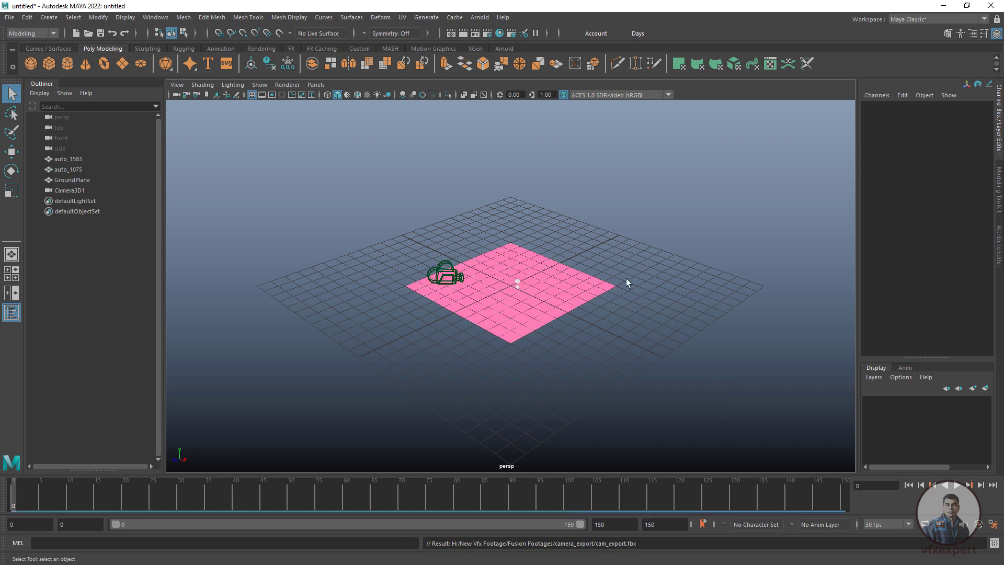
- Inspect the imported ground plane, Camera3D1 and cubes auto_1583 and auto_1075, scrubbing the motion
scroll(514, 292, "up", 6)
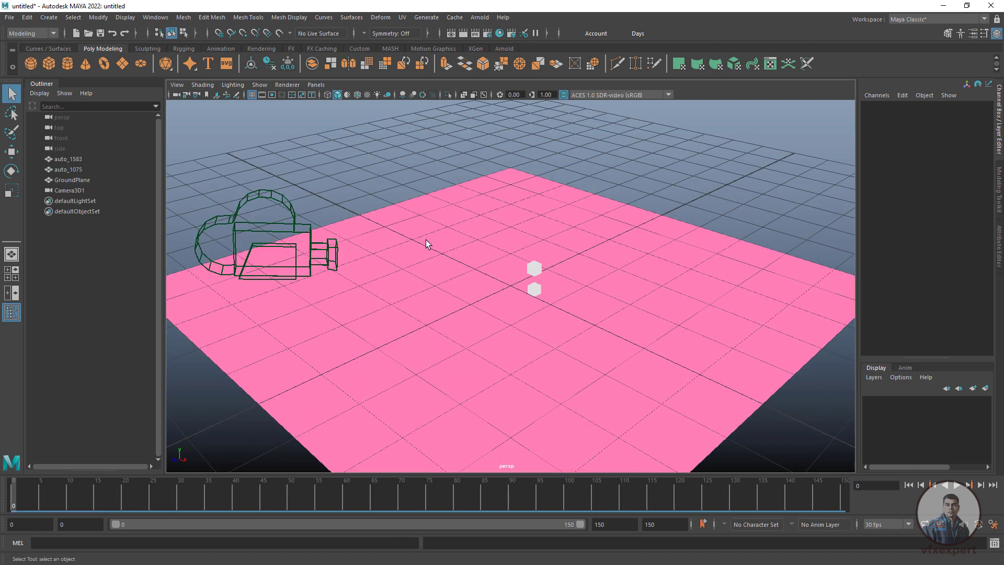
left_click(445, 255)
left_click(304, 236)
left_click_drag(112, 497, 13, 494)
left_click(534, 268)
left_click(535, 288)
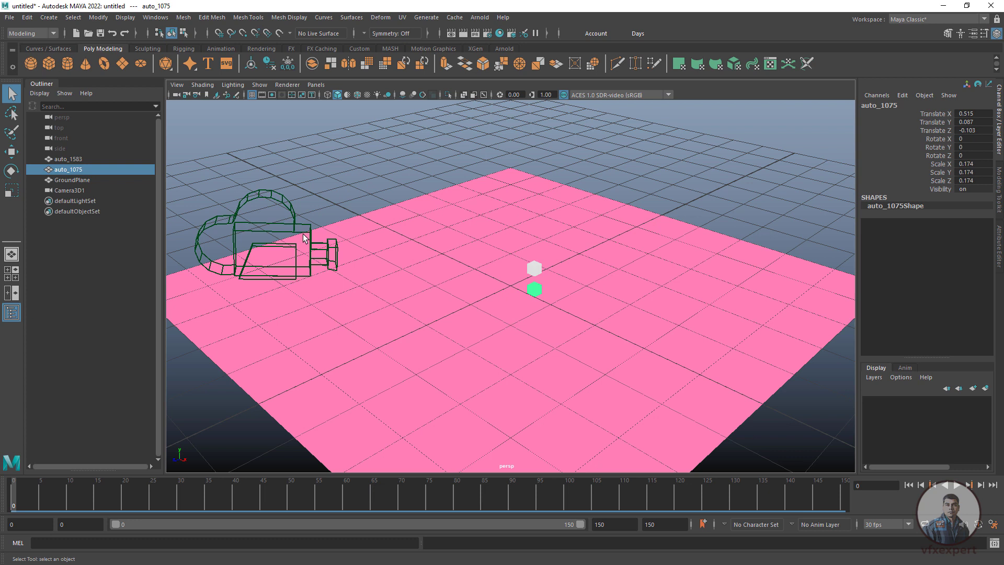
- Look through Camera3D1 and move to around frame 20
left_click(316, 84)
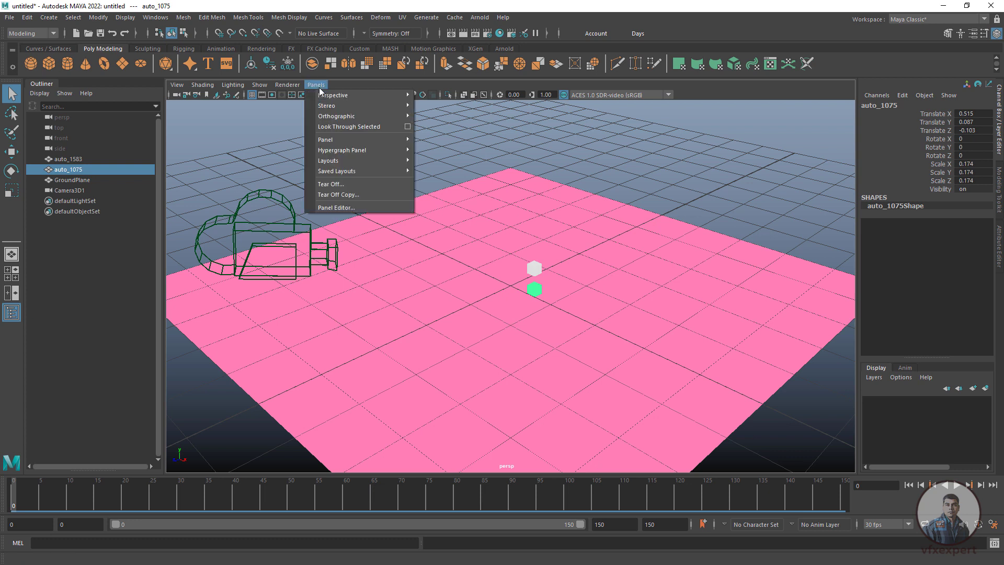
mouse_move(343, 97)
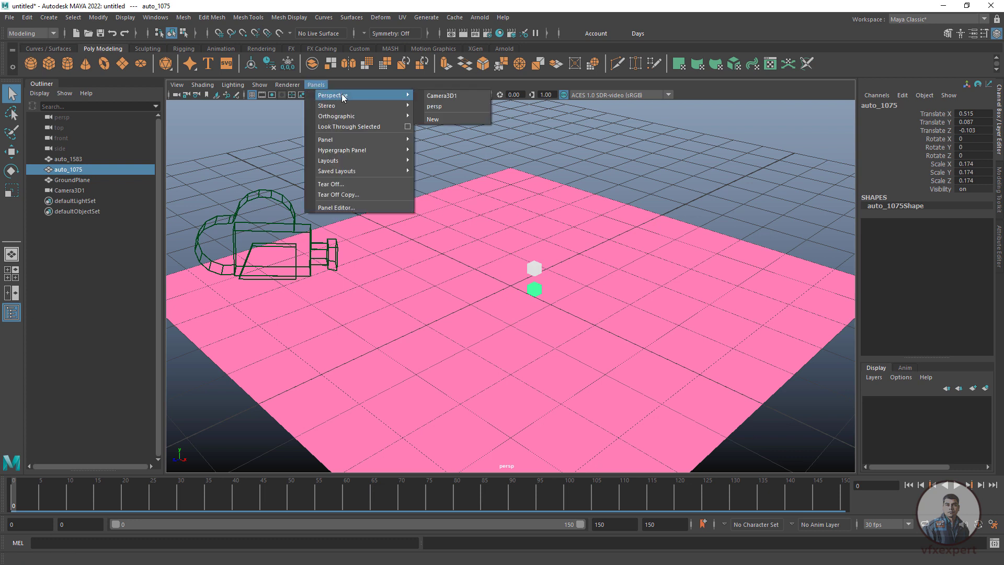
left_click(449, 96)
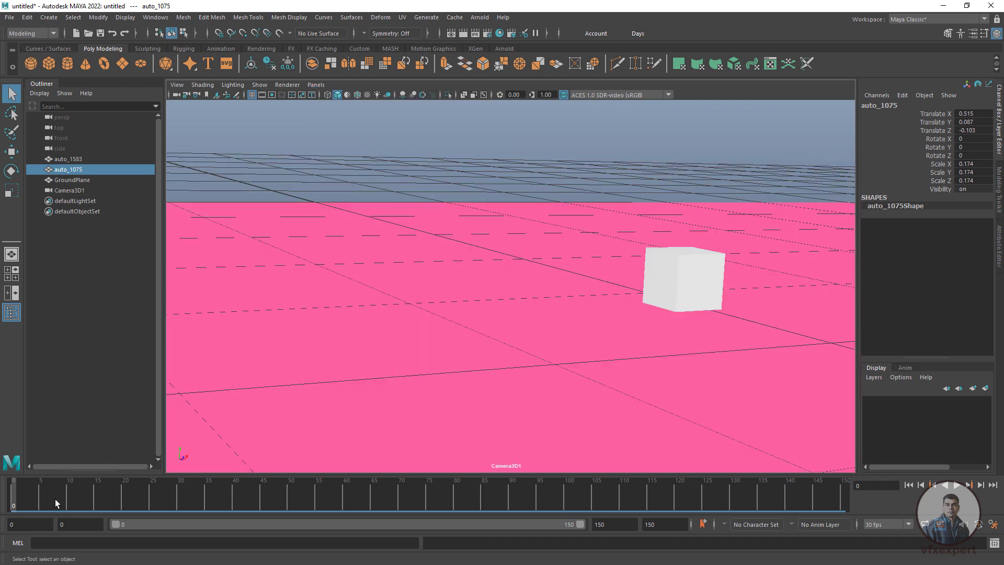
left_click_drag(71, 510, 267, 504)
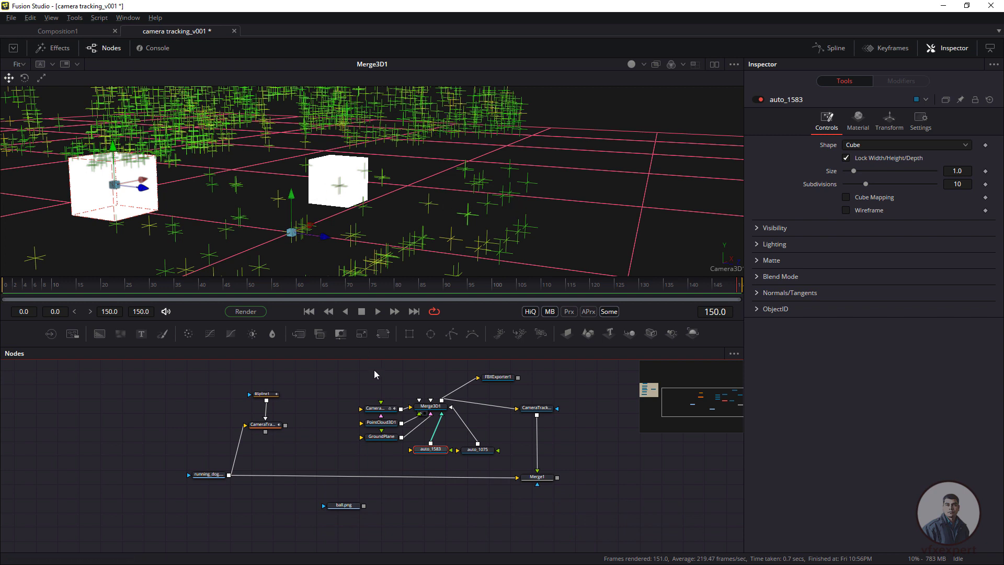
- Move the refference_object group right and link Merge3D2's output into Merge3D1
scroll(161, 448, "left", 10)
scroll(161, 448, "up", 3)
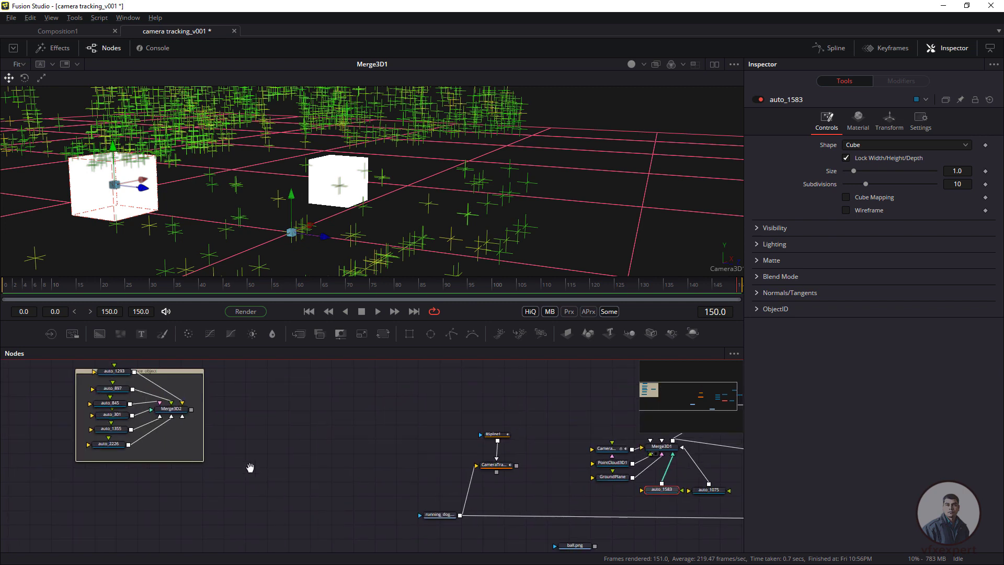
left_click(203, 417)
left_click_drag(203, 416, 464, 396)
scroll(463, 396, "right", 5)
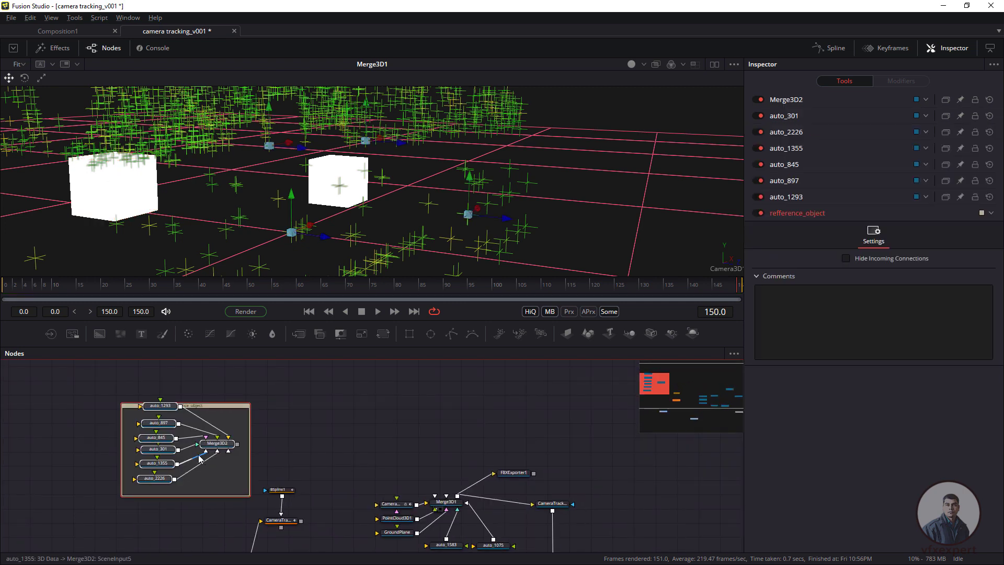
left_click_drag(233, 409, 382, 384)
scroll(382, 383, "right", 5)
scroll(382, 383, "down", 3)
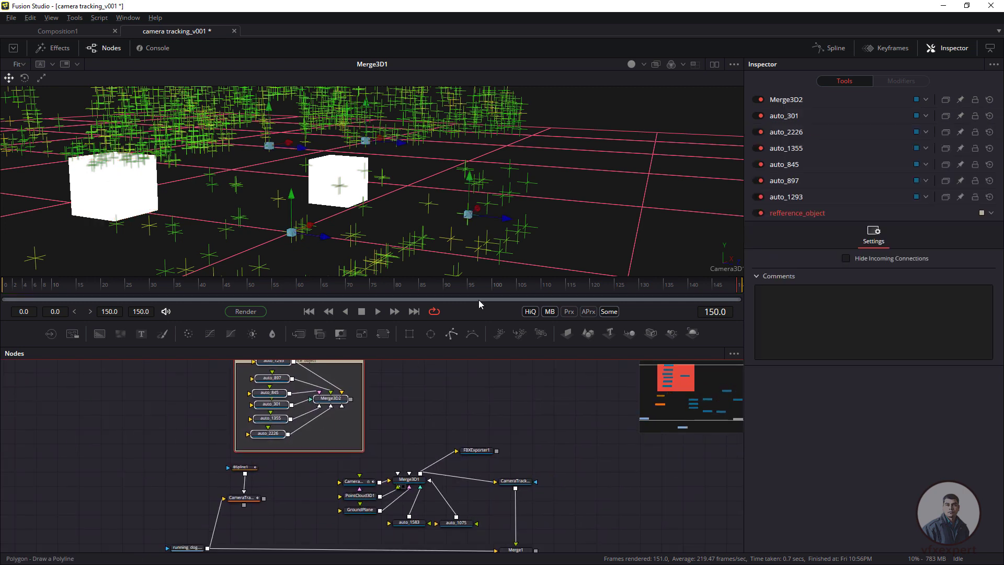
scroll(323, 390, "right", 3)
scroll(323, 389, "up", 2)
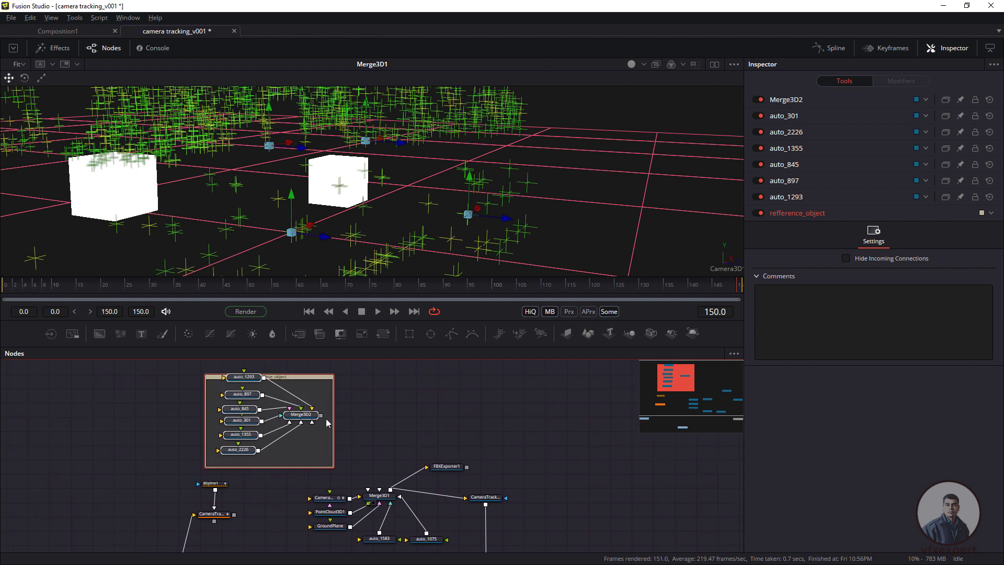
left_click_drag(321, 415, 389, 528)
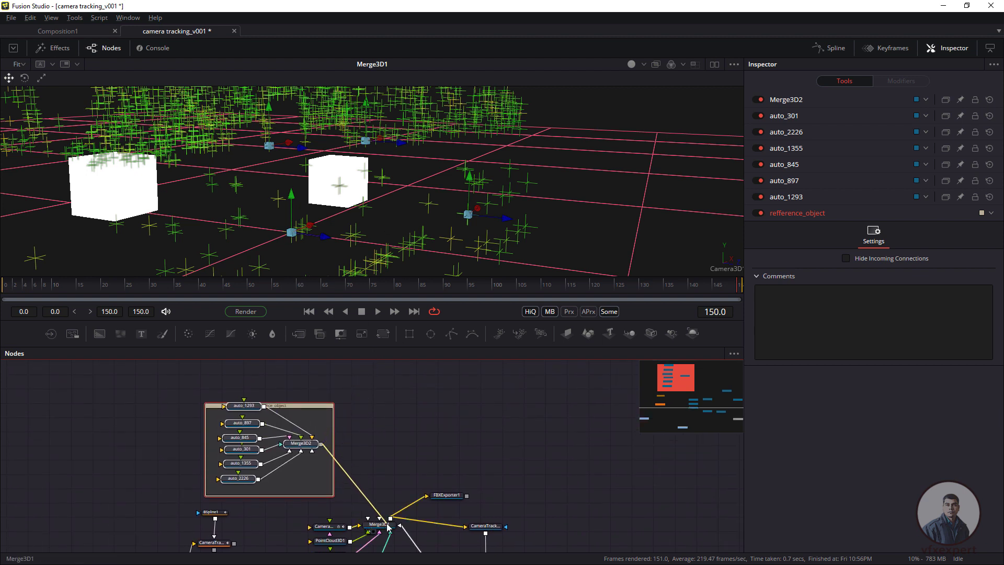
left_click_drag(272, 285, 97, 297)
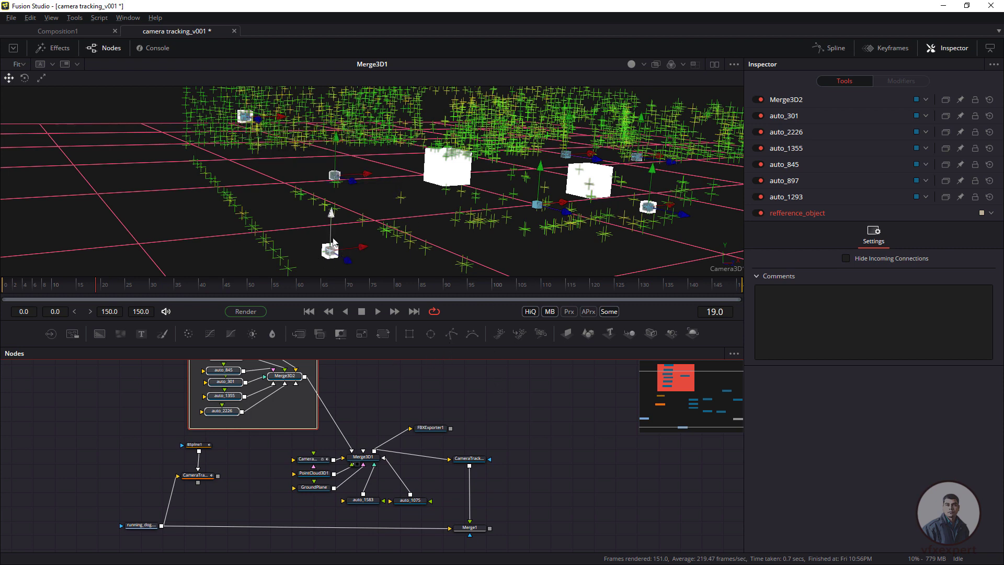
- Connect the running_dog loader output to Camera3D1's image input
left_click(370, 422)
left_click_drag(369, 422, 343, 425)
left_click_drag(134, 529, 267, 462)
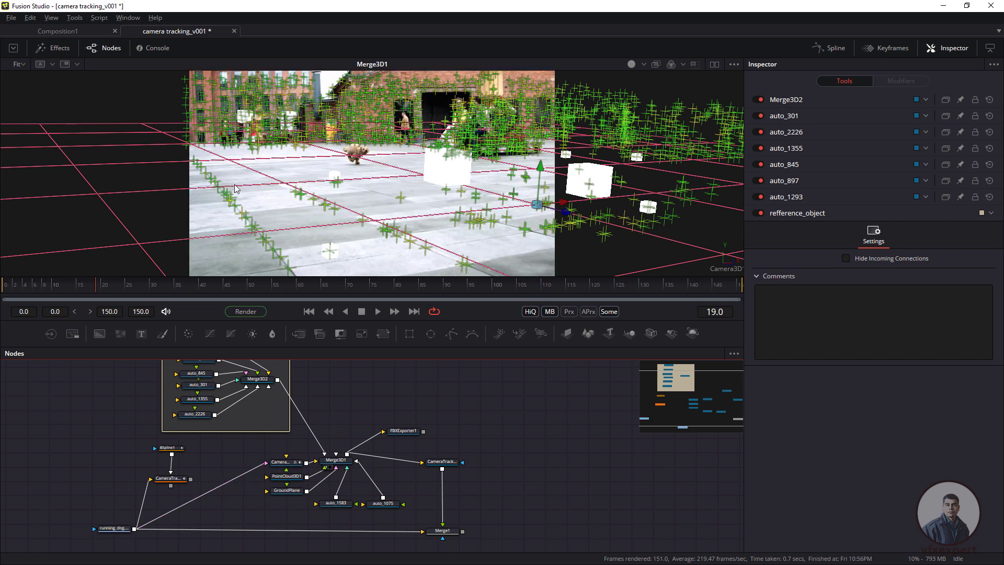
- Create a trial shape from a tracked point of PointCloud3D1
right_click(252, 228)
mouse_move(298, 391)
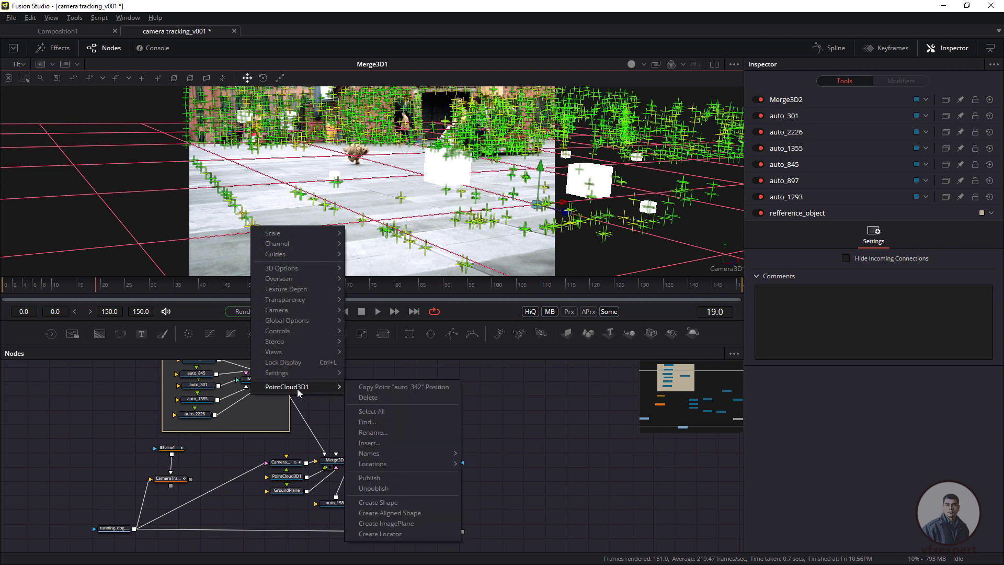
left_click(386, 503)
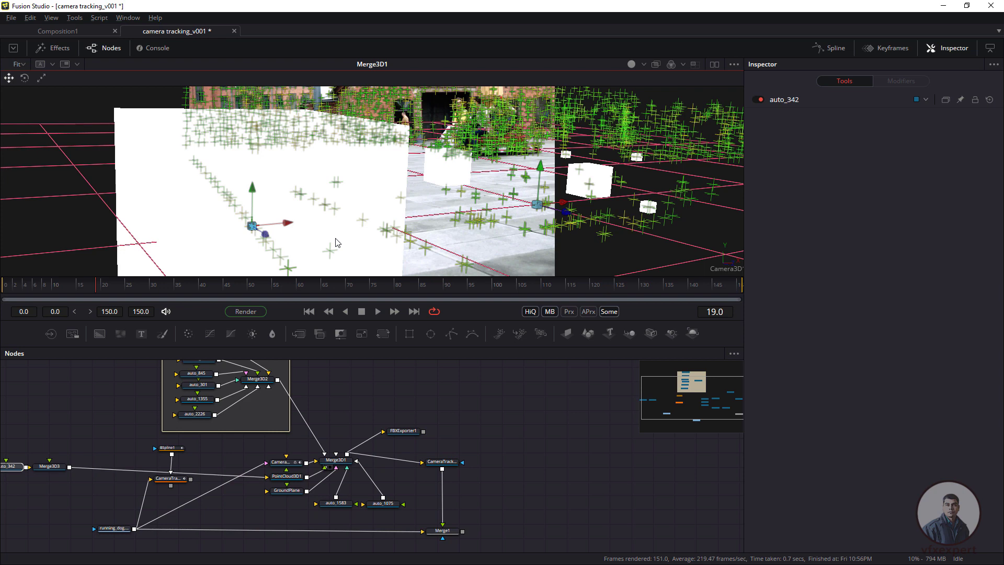
- Delete auto_342 and Merge3D3, then unlink the running_dog footage from Camera3D1
scroll(63, 489, "left", 3)
left_click_drag(29, 430, 147, 500)
key("Delete")
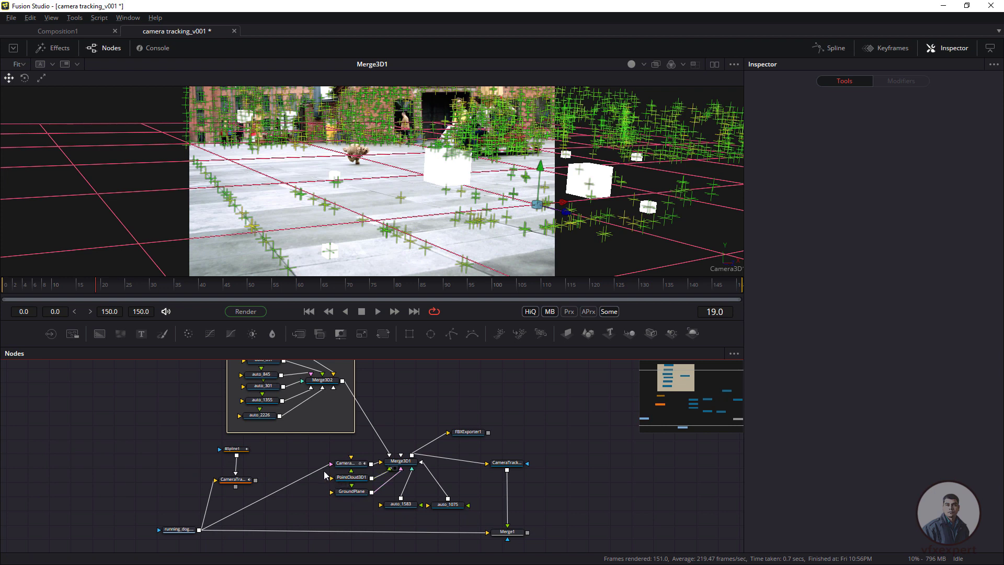
left_click_drag(328, 468, 288, 489)
- Change FBXExporter1's output file to cam_export_v002.fbx
left_click(474, 433)
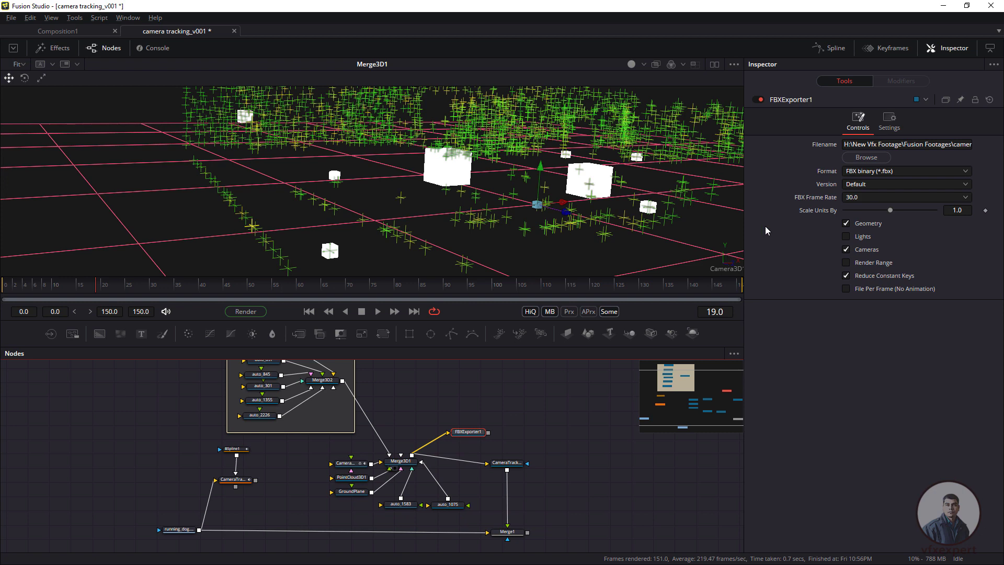
left_click(867, 158)
left_click(437, 145)
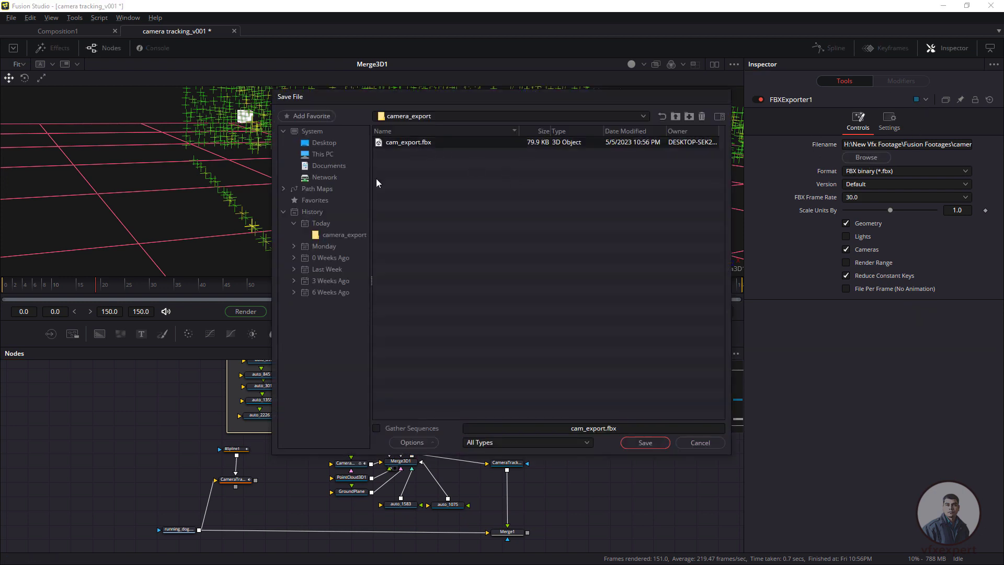
left_click(608, 428)
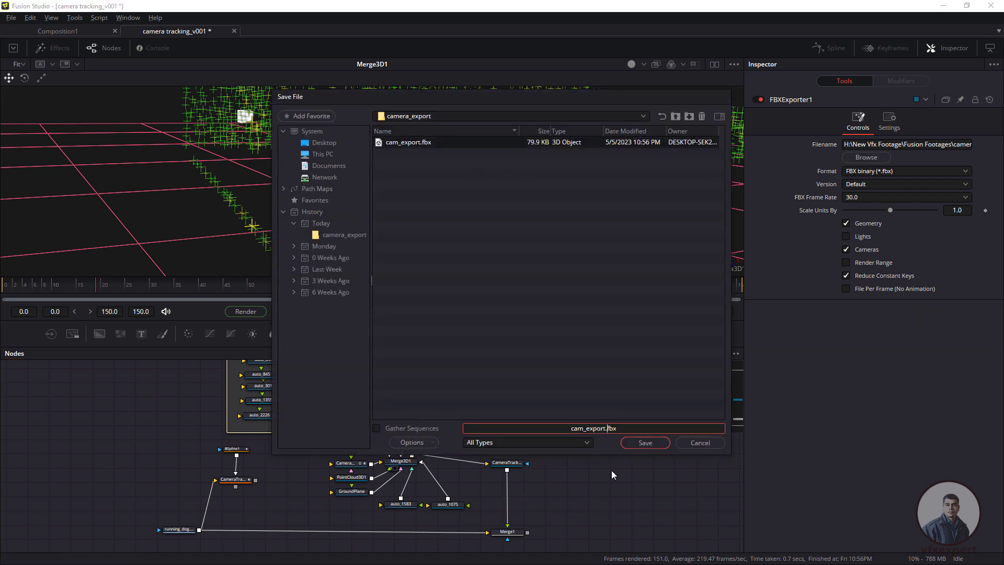
type("_v002")
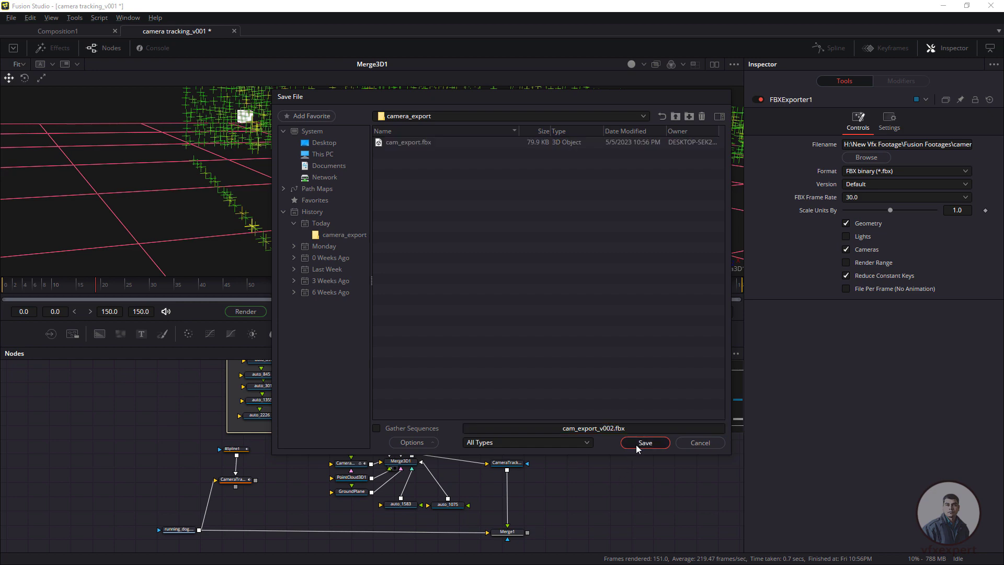
left_click(636, 444)
- Render frames 0–150 to write the new FBX file
left_click(243, 312)
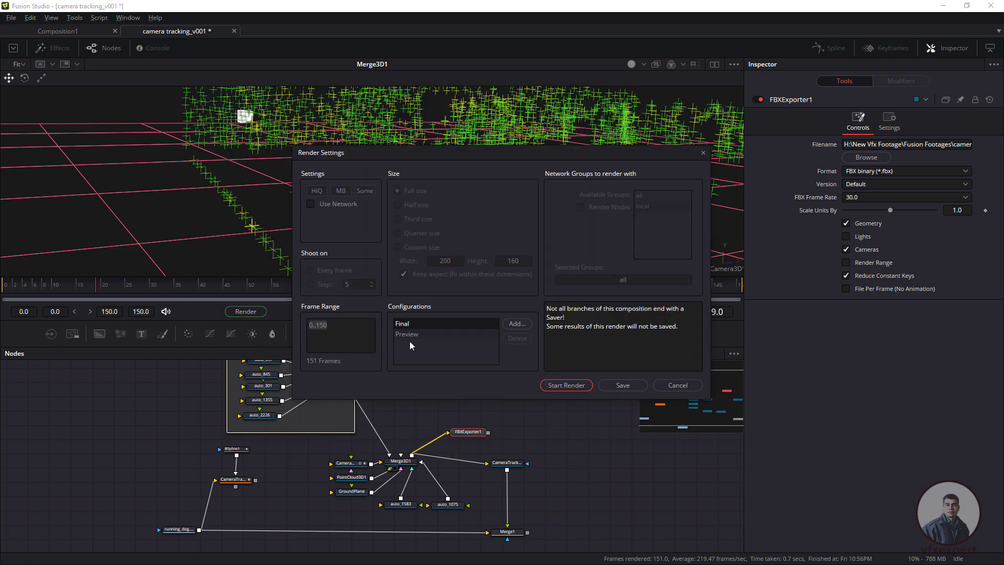
left_click(573, 385)
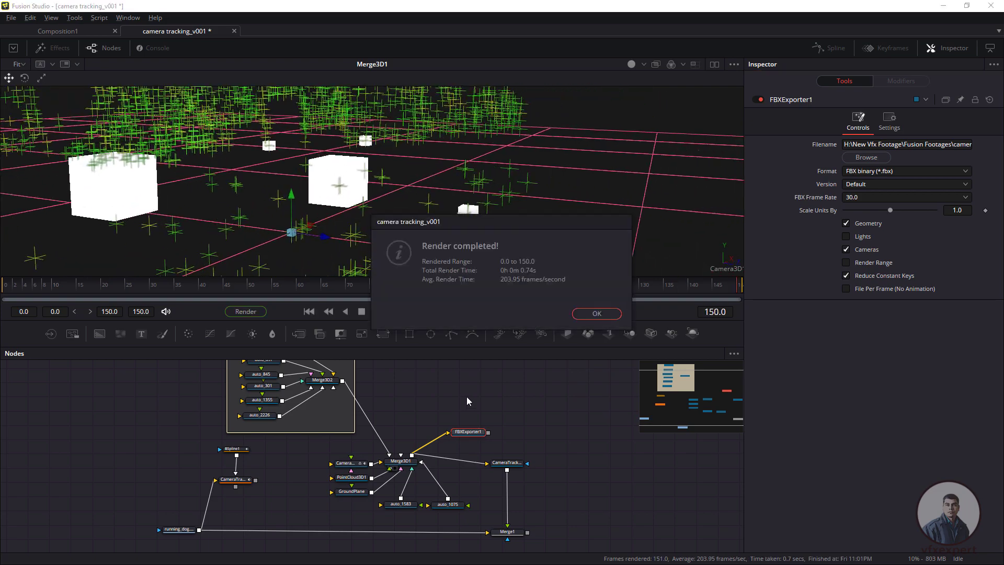
left_click(609, 313)
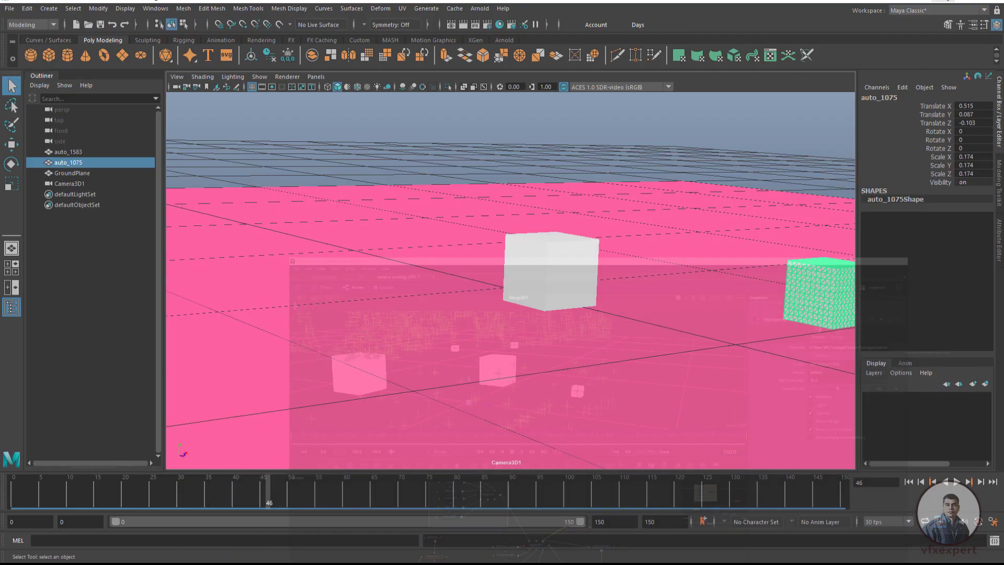
- Start a new empty Maya scene without saving the current one
left_click(9, 8)
left_click(24, 17)
left_click(505, 283)
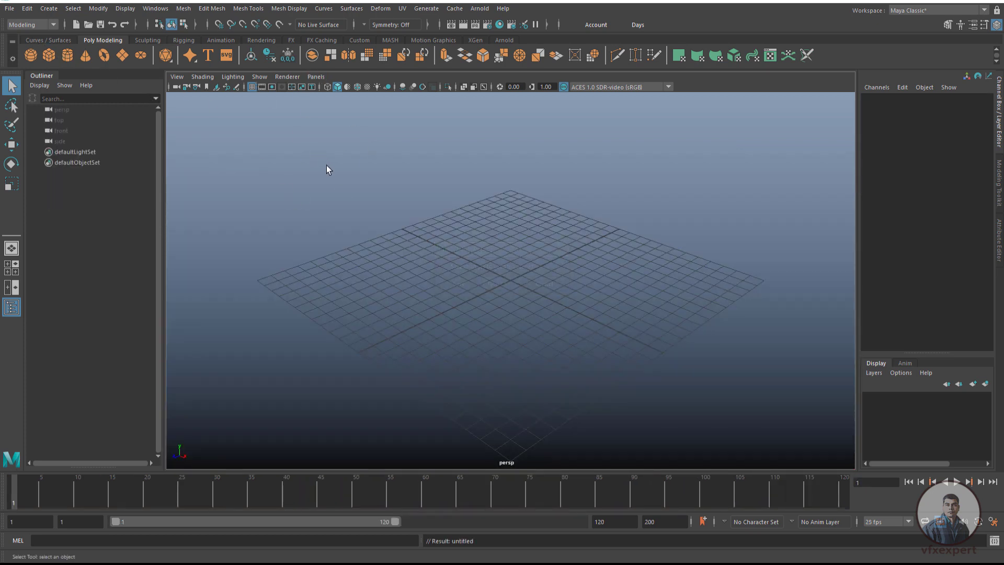
- Import cam_export_v002.fbx into the new scene
left_click(11, 8)
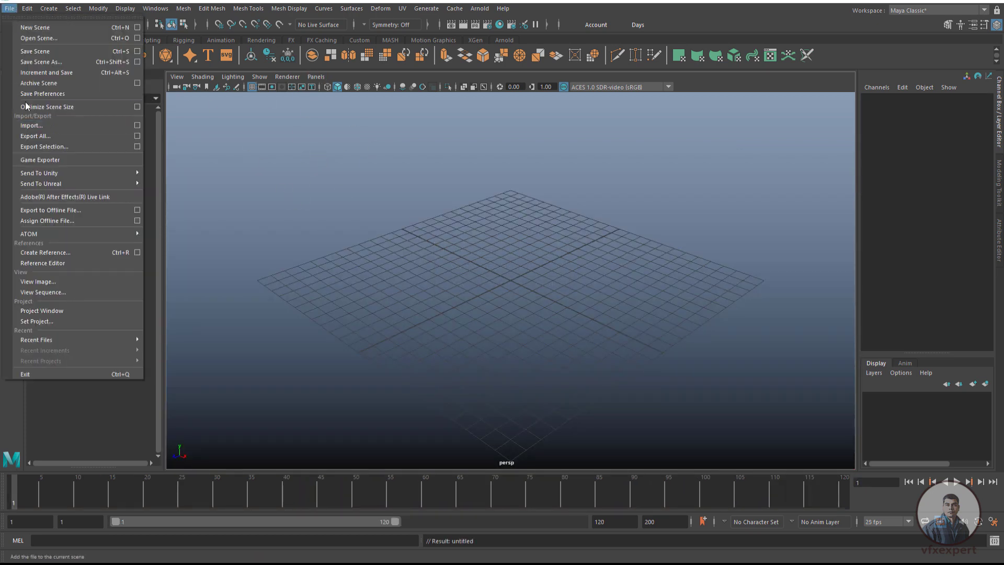
left_click(37, 126)
left_click(369, 198)
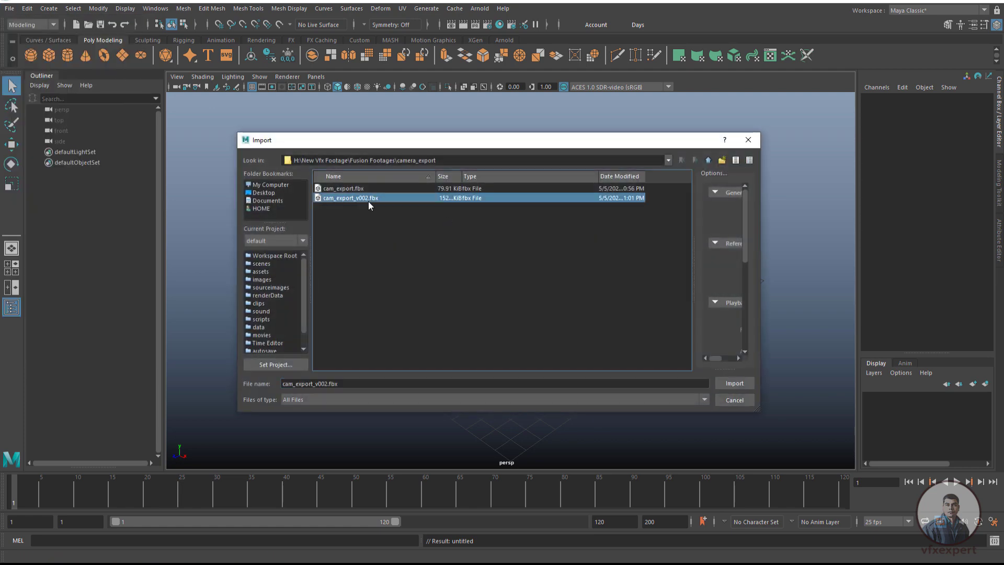
left_click(743, 385)
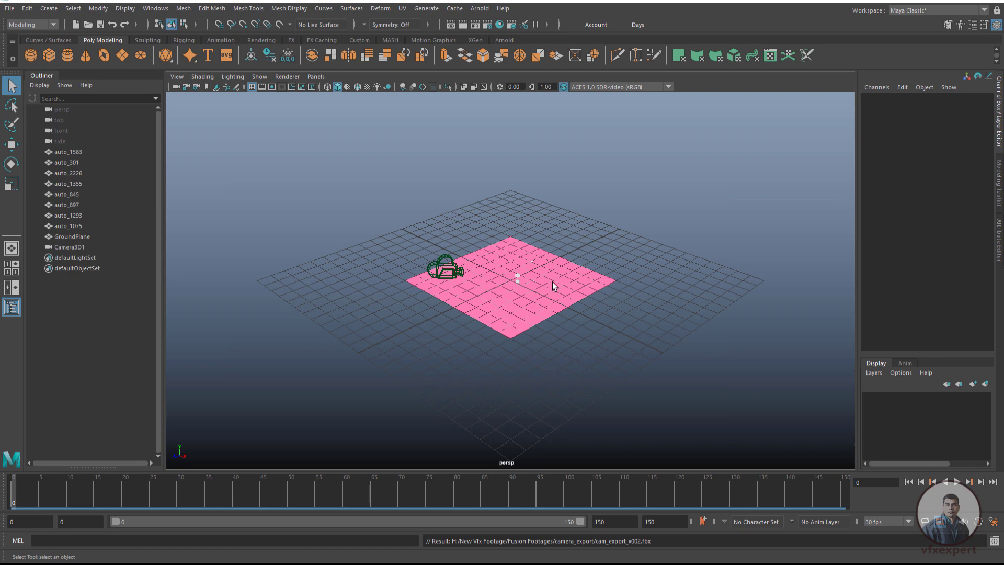
scroll(552, 282, "up", 6)
left_click(652, 301)
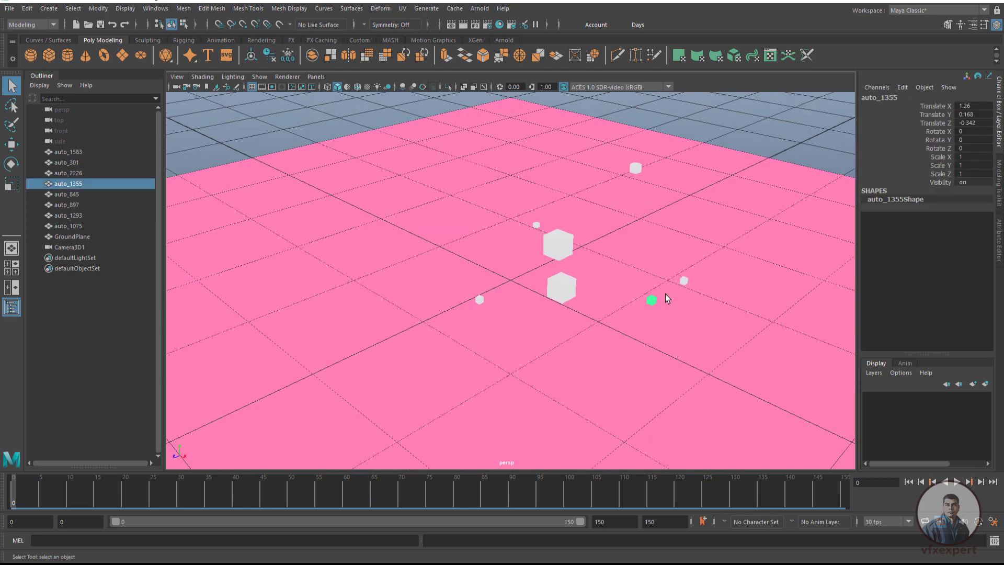
left_click(683, 279)
left_click(536, 224)
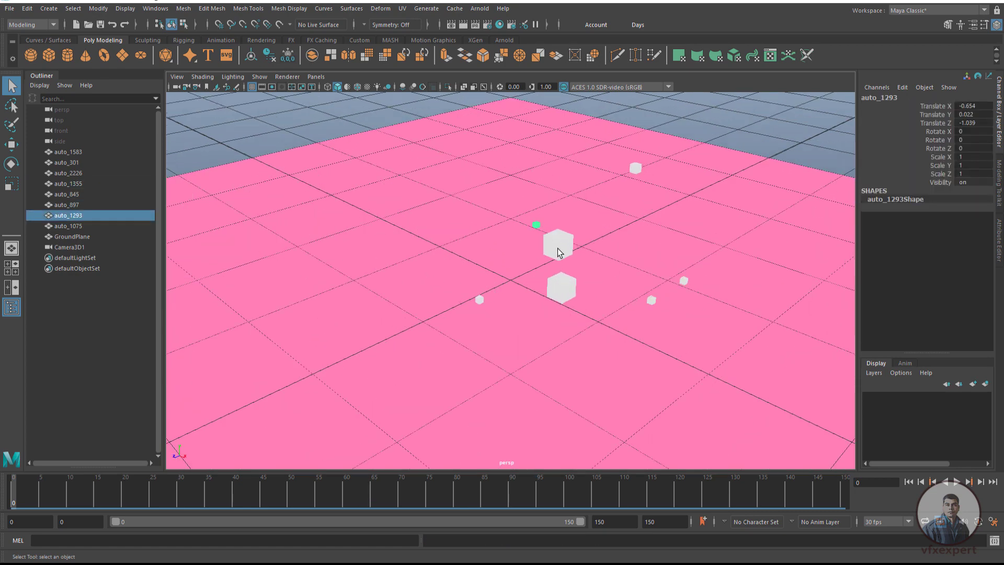
left_click(558, 246)
left_click(562, 288)
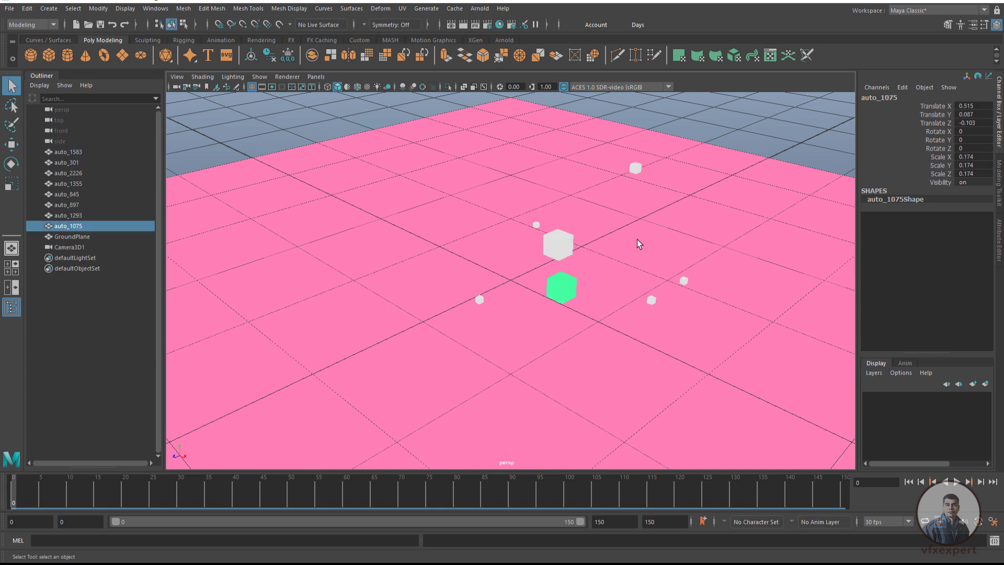
left_click(637, 169)
left_click(685, 281)
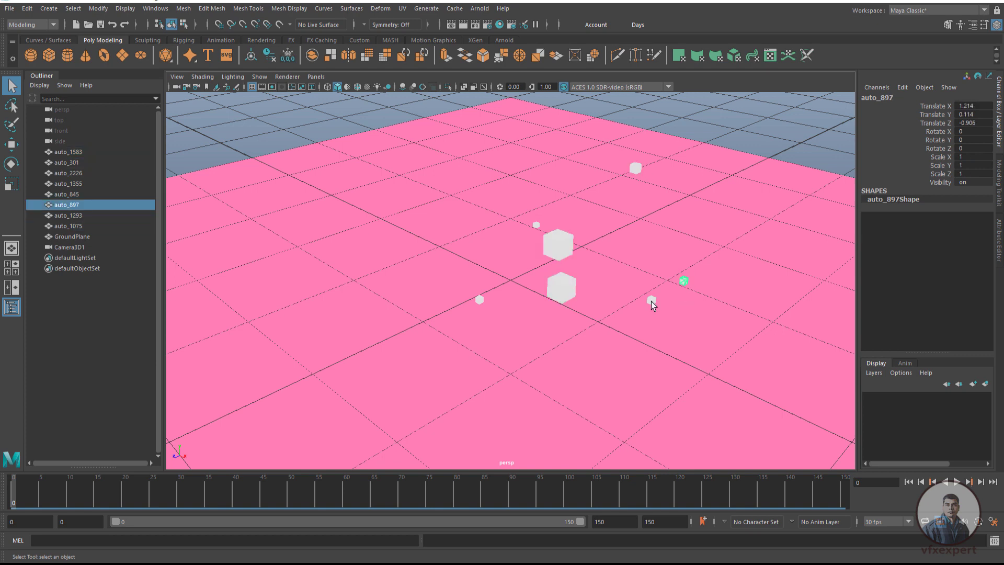
left_click(651, 301)
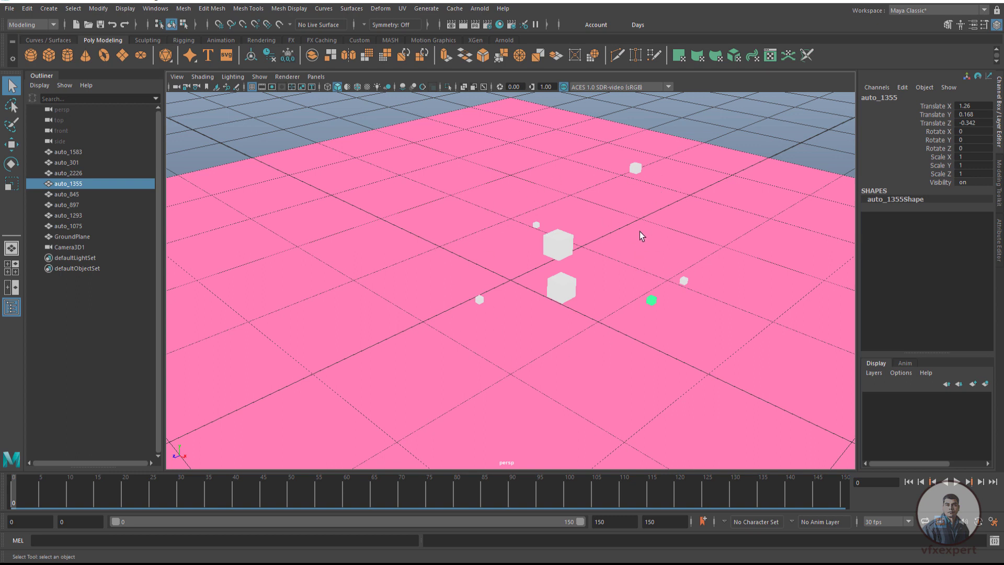
- Look through Camera3D1 and play back the tracked animation with Alt+V
left_click(316, 76)
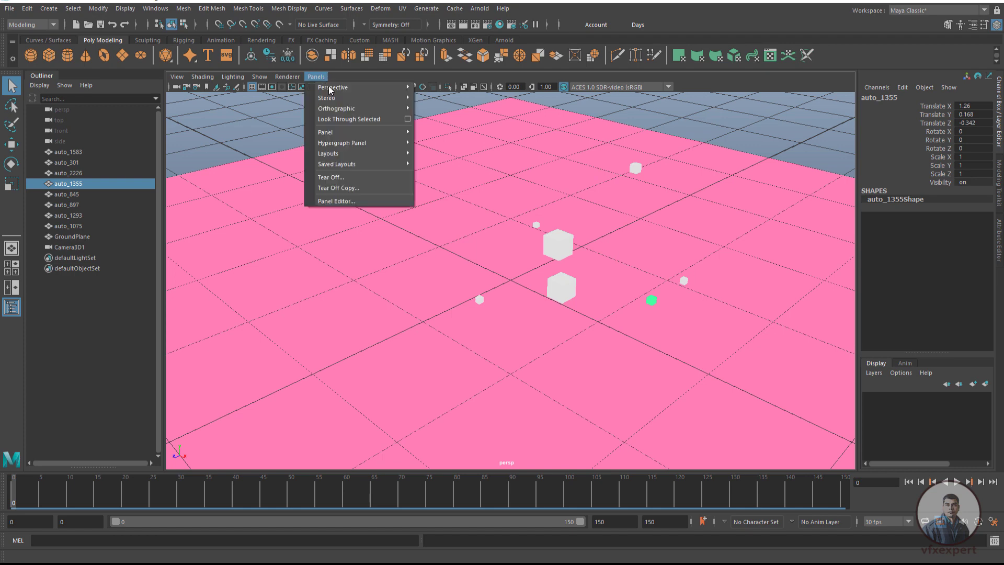
mouse_move(340, 89)
left_click(450, 90)
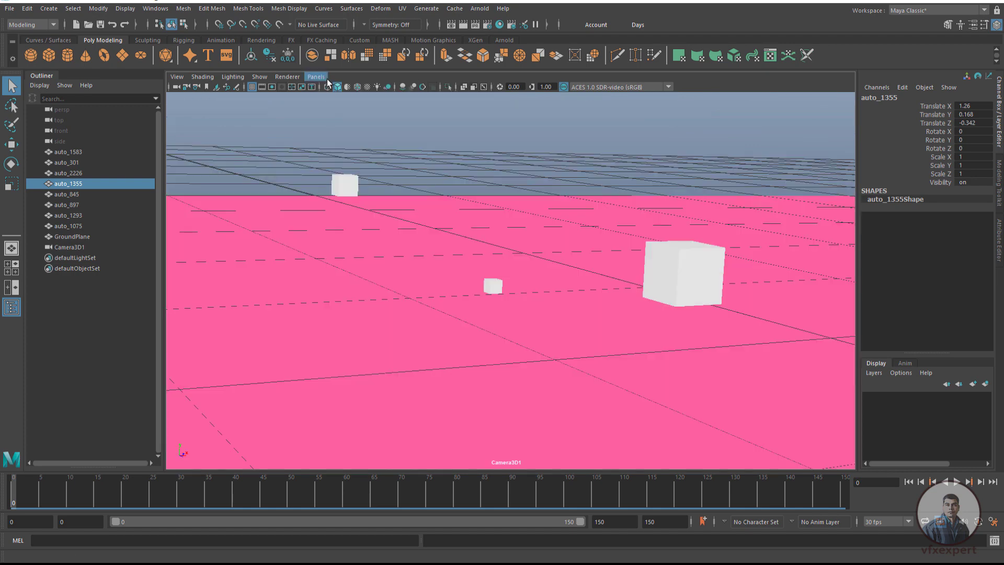
key("alt+v")
- Select auto_1583 through GroundPlane in the Outliner
left_click(74, 235)
left_click(69, 151)
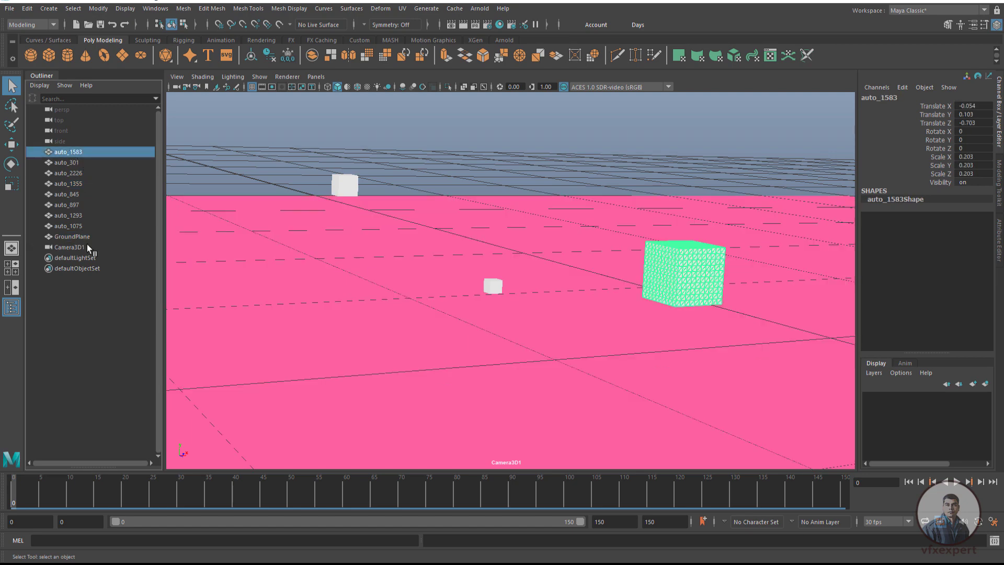
left_click(71, 236, "shift")
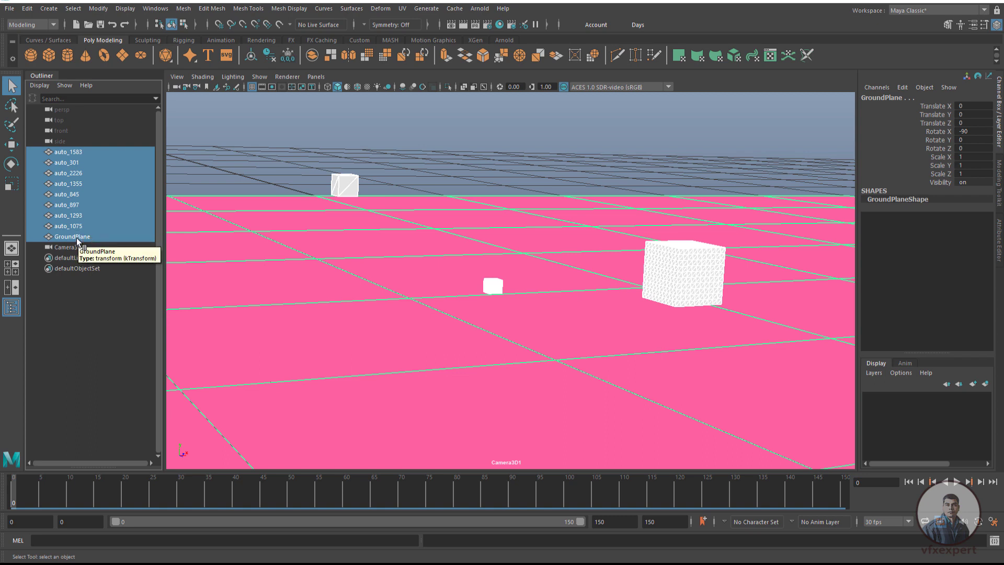
- Group the tracked points and GroundPlane and name the group refference_object
key("ctrl+g")
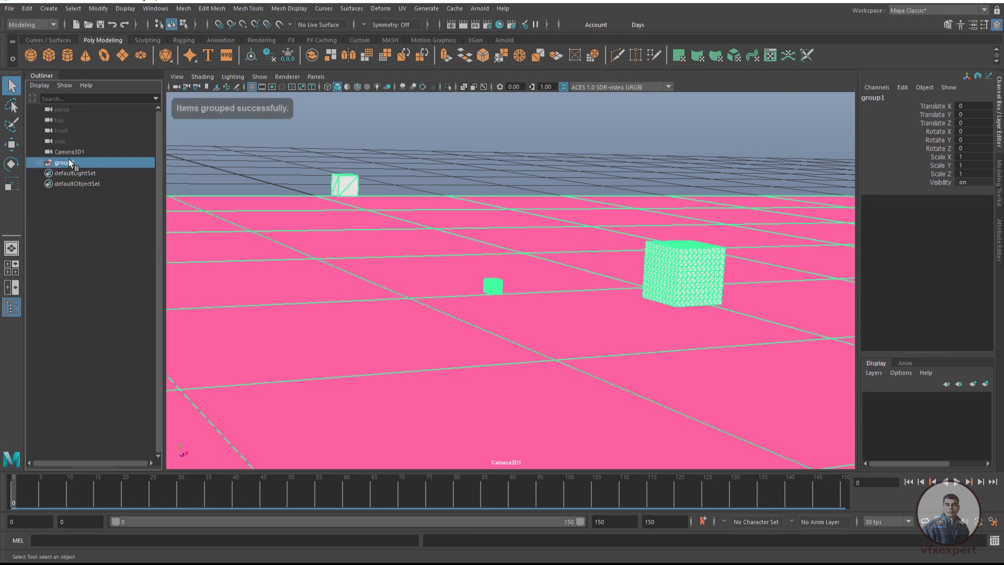
double_click(67, 162)
type("reff")
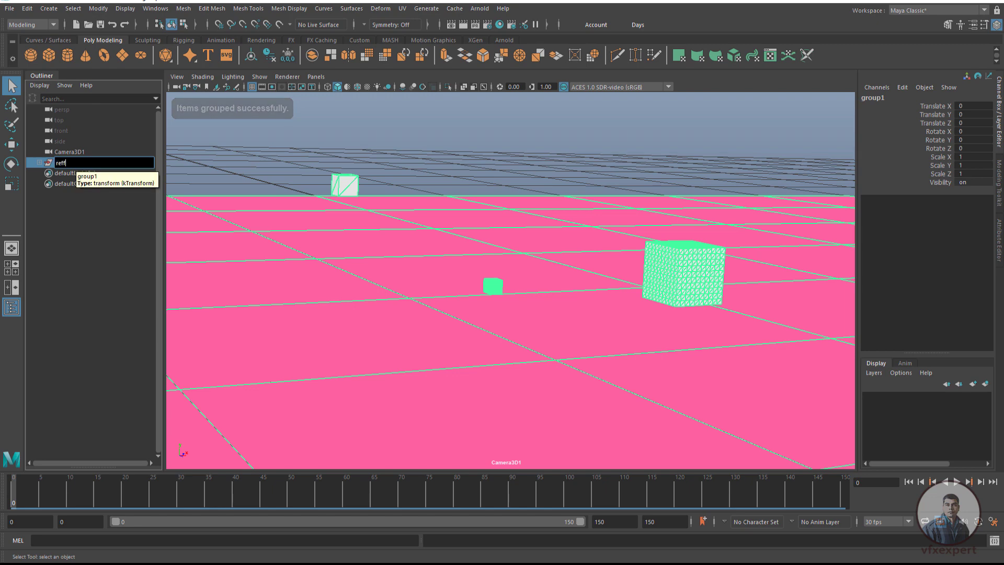
type("erence_object")
key("Return")
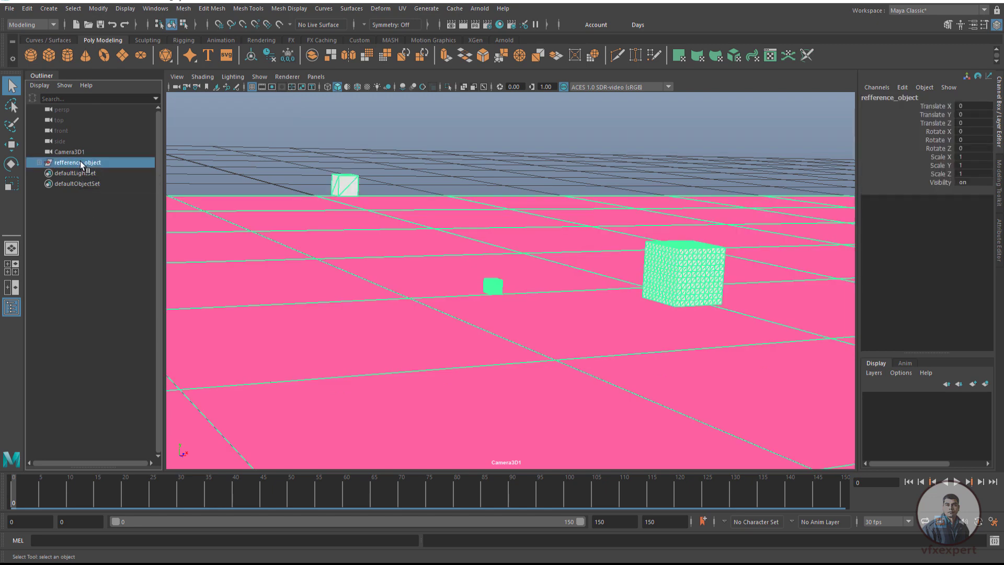
- Group refference_object with Camera3D1 as main_scene, then expand it and select Camera3D1
left_click(74, 153, "ctrl")
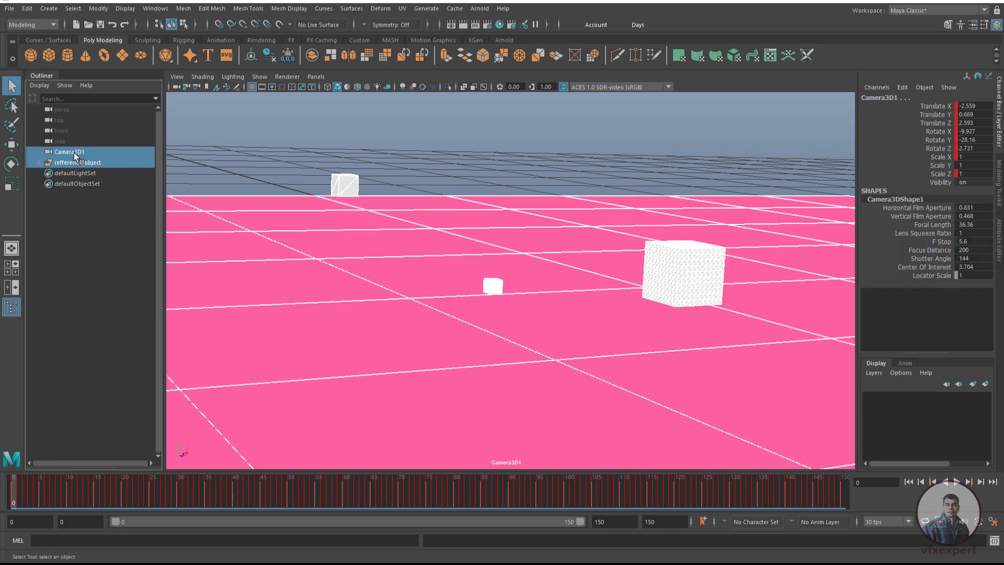
key("ctrl+g")
double_click(66, 152)
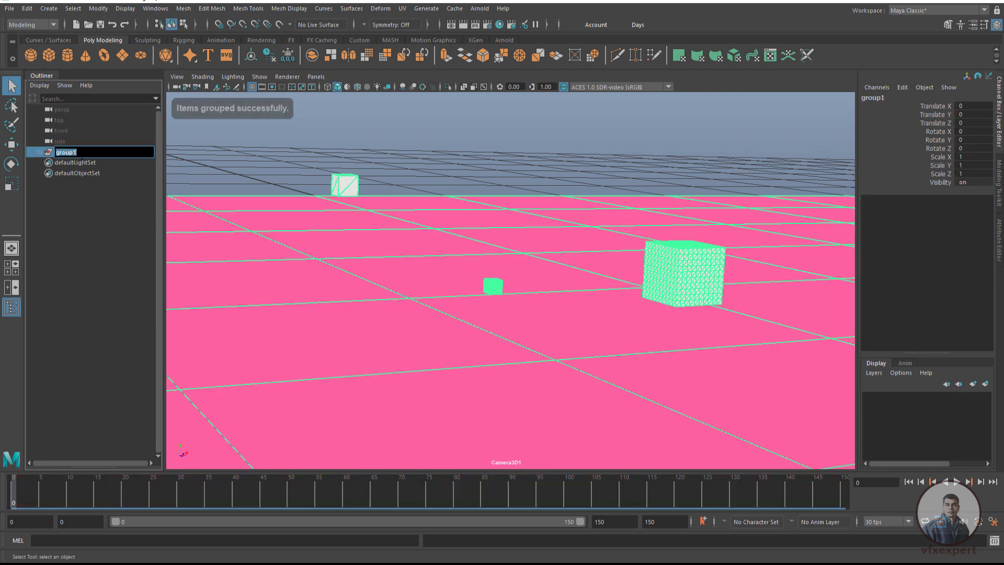
type("mai")
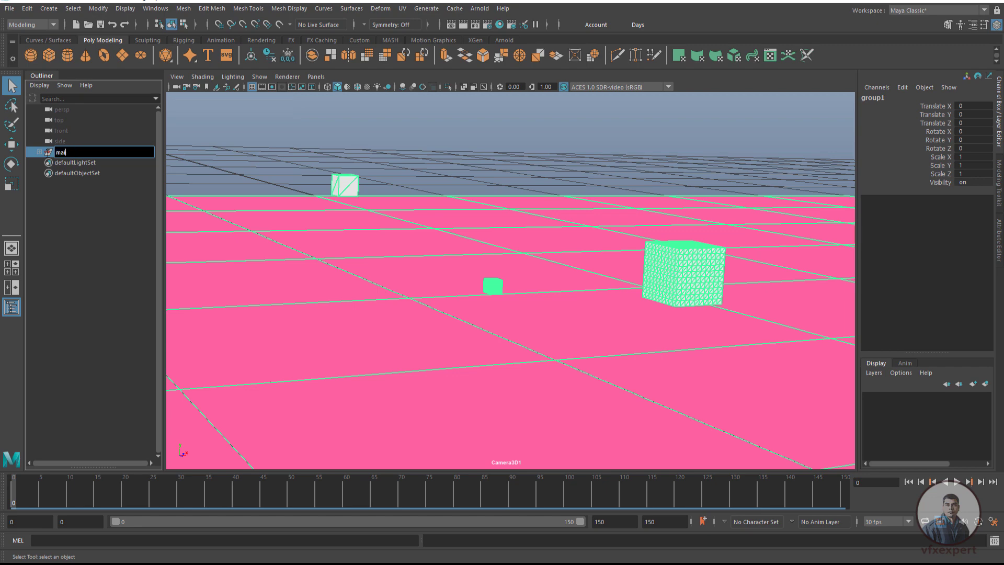
type("n_scene")
left_click(96, 212)
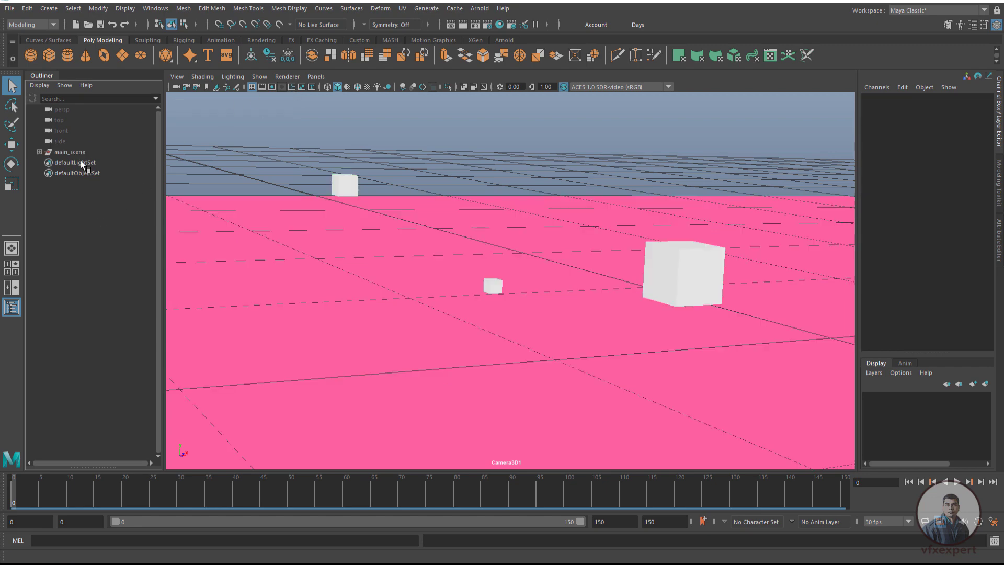
left_click(79, 153)
left_click(100, 221)
left_click(40, 151)
left_click(76, 174)
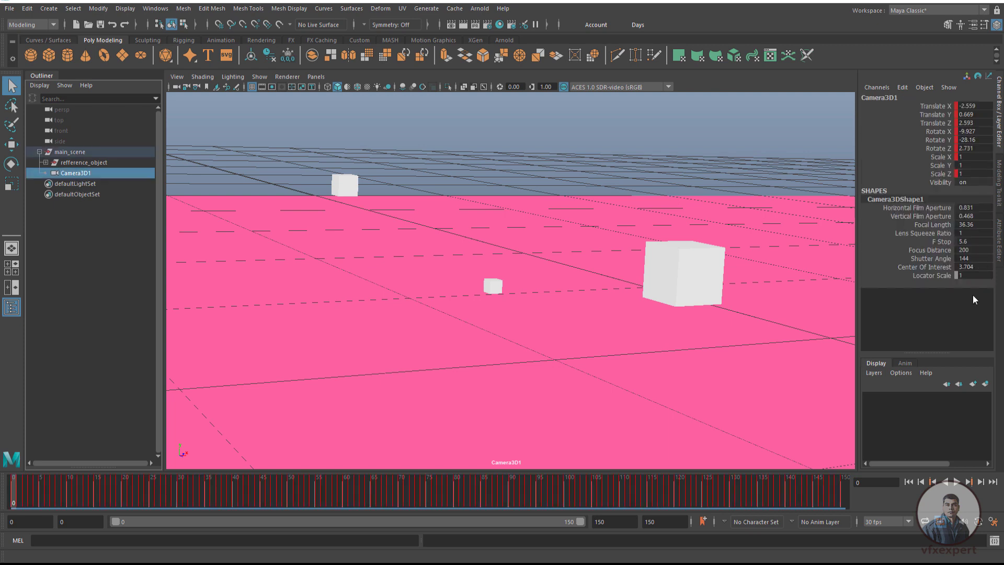
- Create an image plane in Camera3D1's Environment attributes
left_click(999, 246)
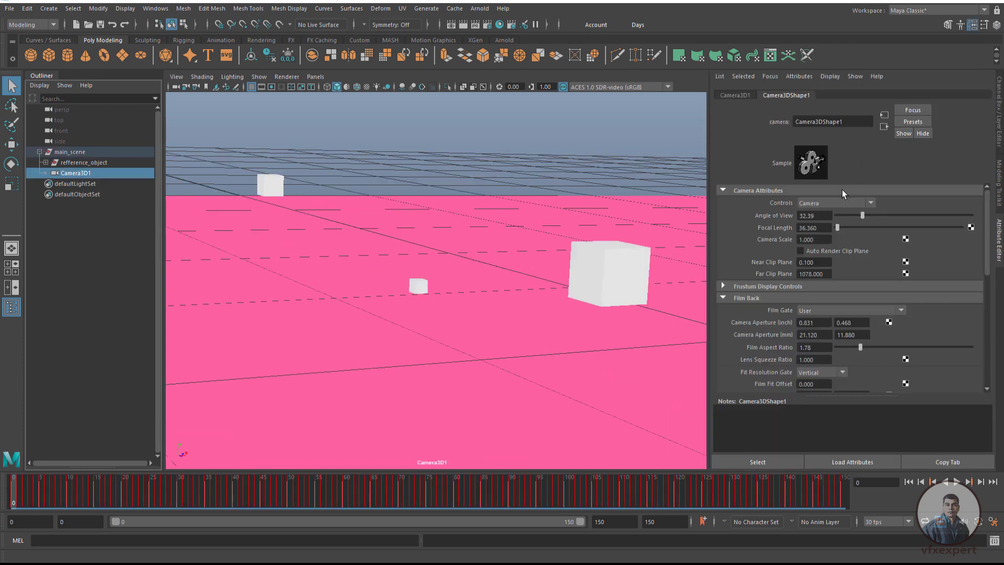
left_click(723, 297)
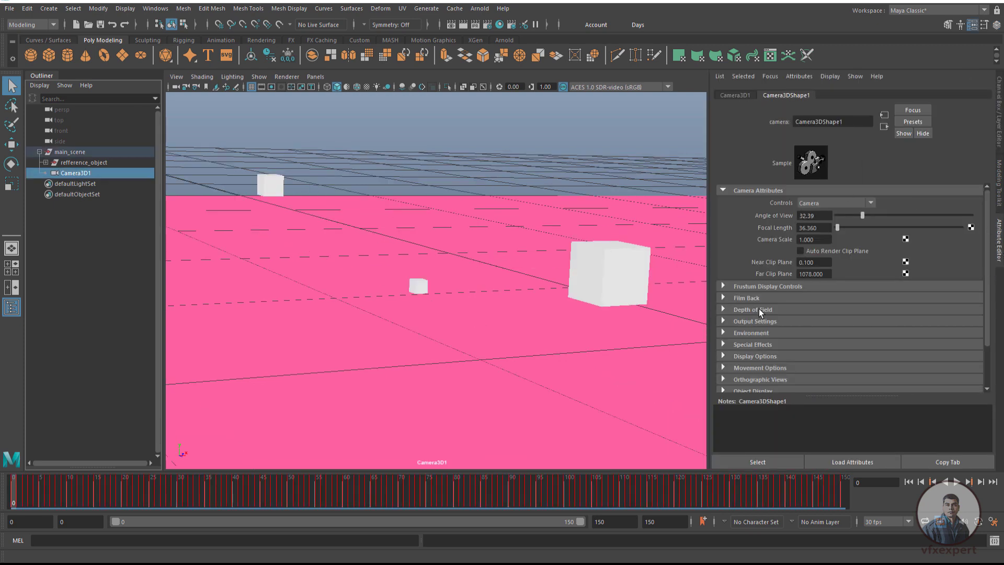
left_click(723, 333)
left_click(840, 358)
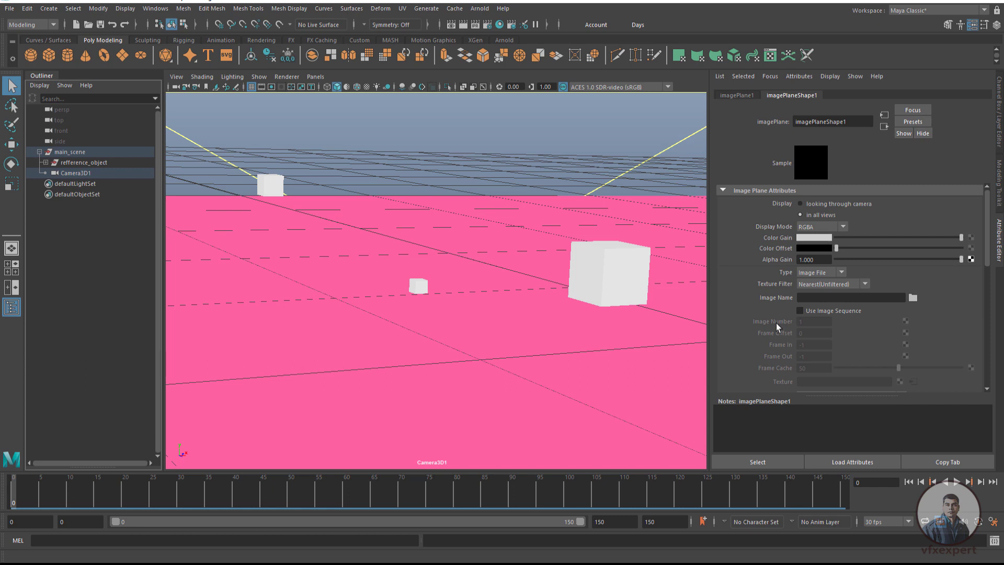
- Load running_dog.00000.png as an image sequence and show the scene in wireframe
left_click(913, 298)
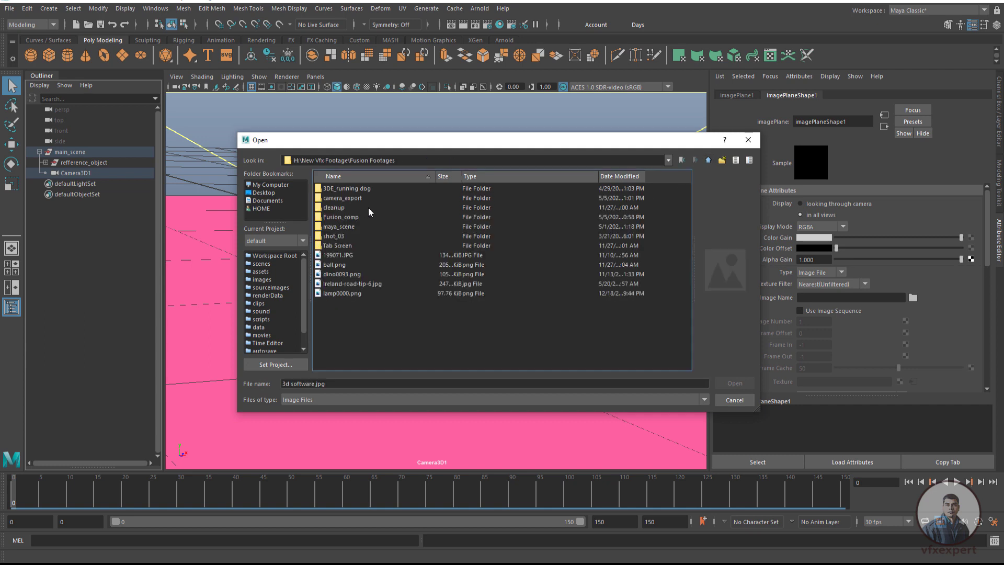
double_click(354, 189)
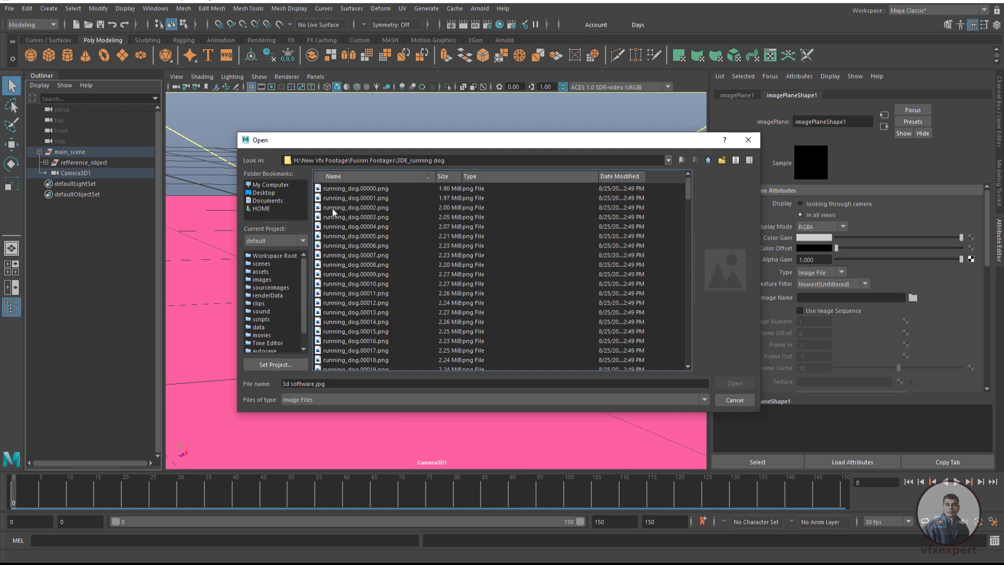
left_click(381, 189)
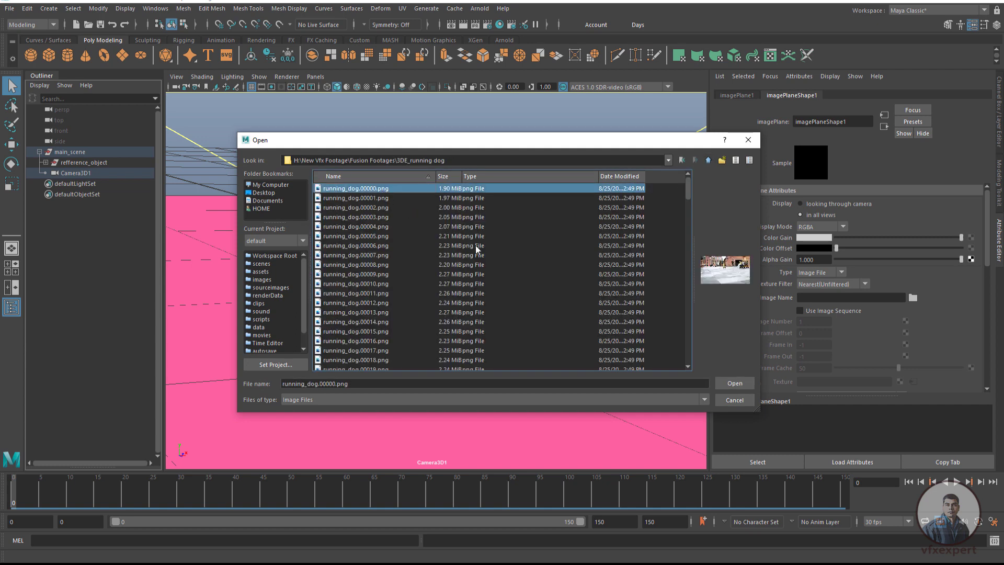
left_click(730, 384)
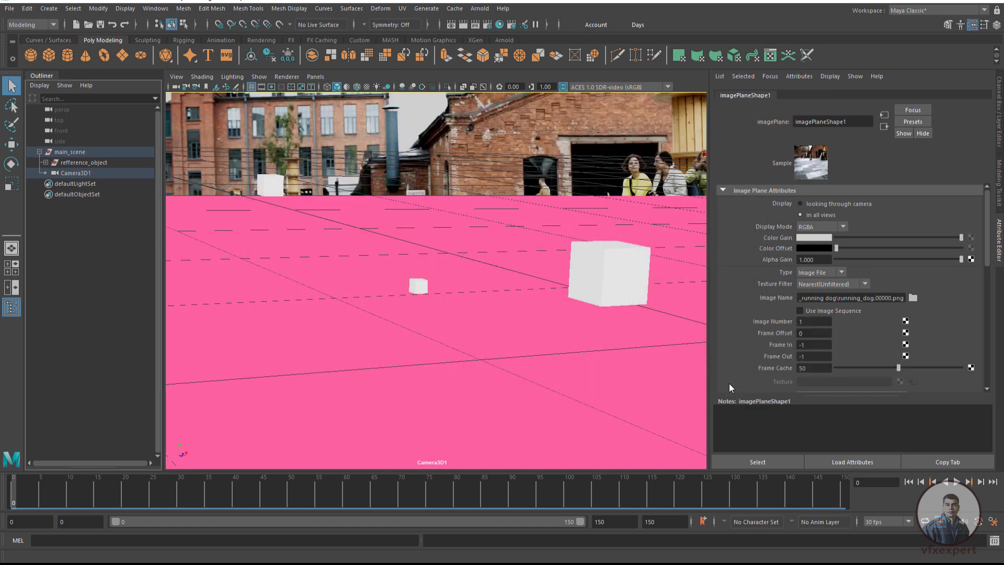
left_click(800, 310)
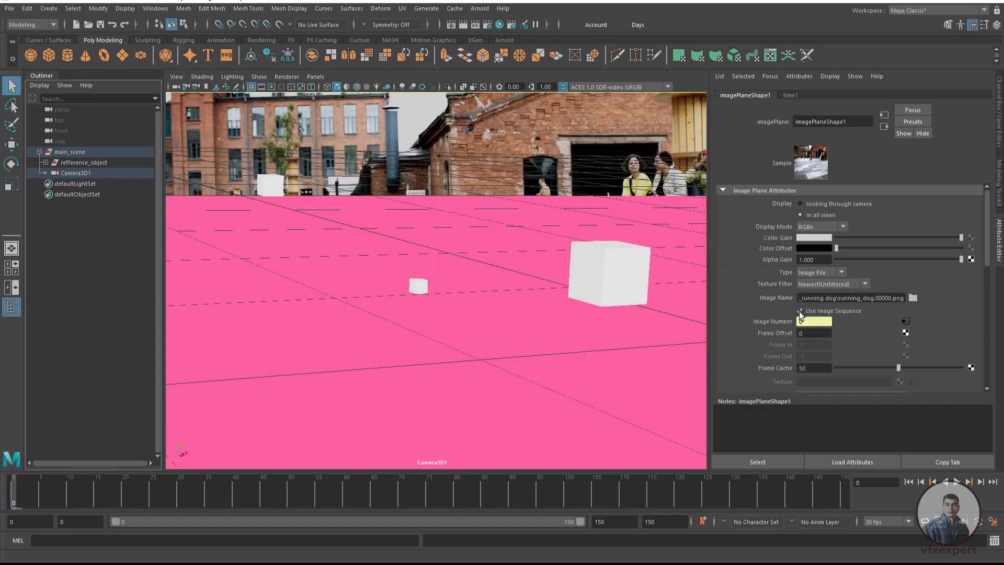
left_click(327, 87)
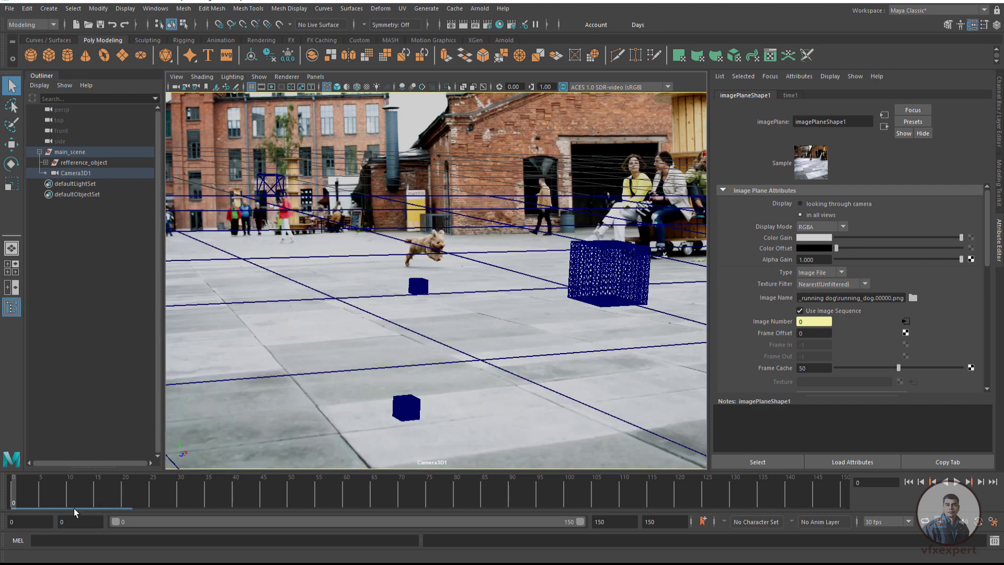
- Scrub and play the shot to check the cubes stay on the pavement, stopping at frame 22
left_click_drag(30, 499, 134, 506)
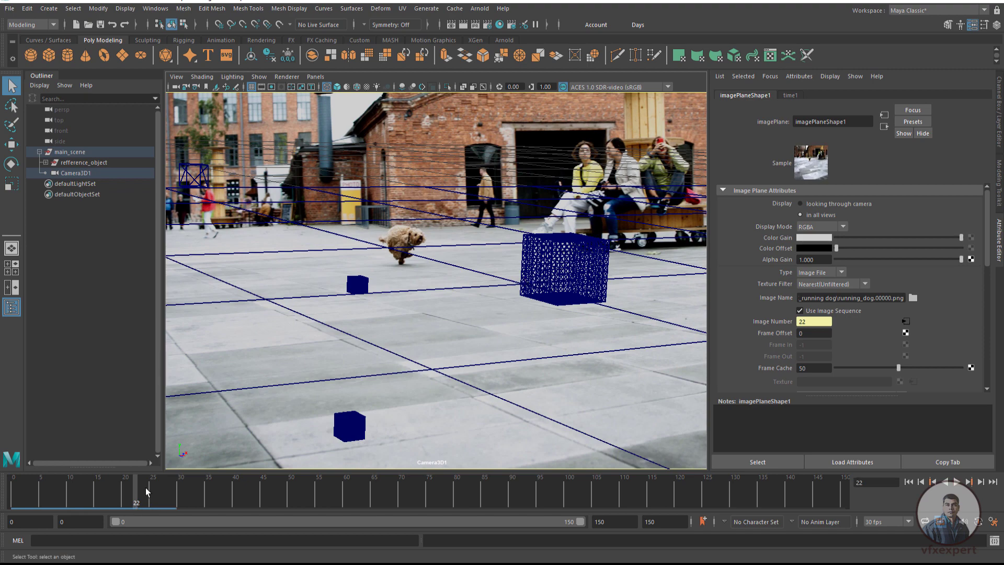
key("alt+v")
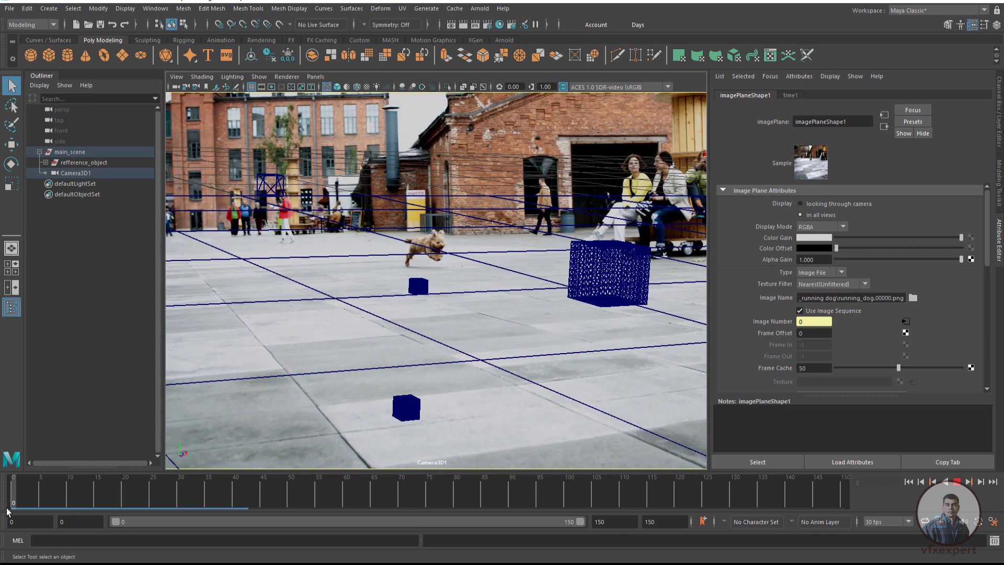
left_click(136, 501)
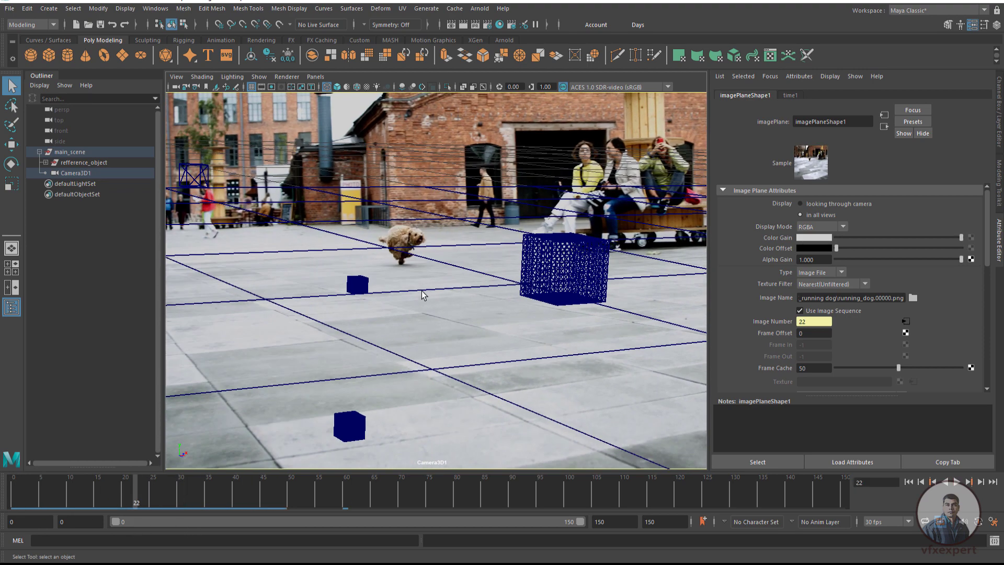
left_click(9, 9)
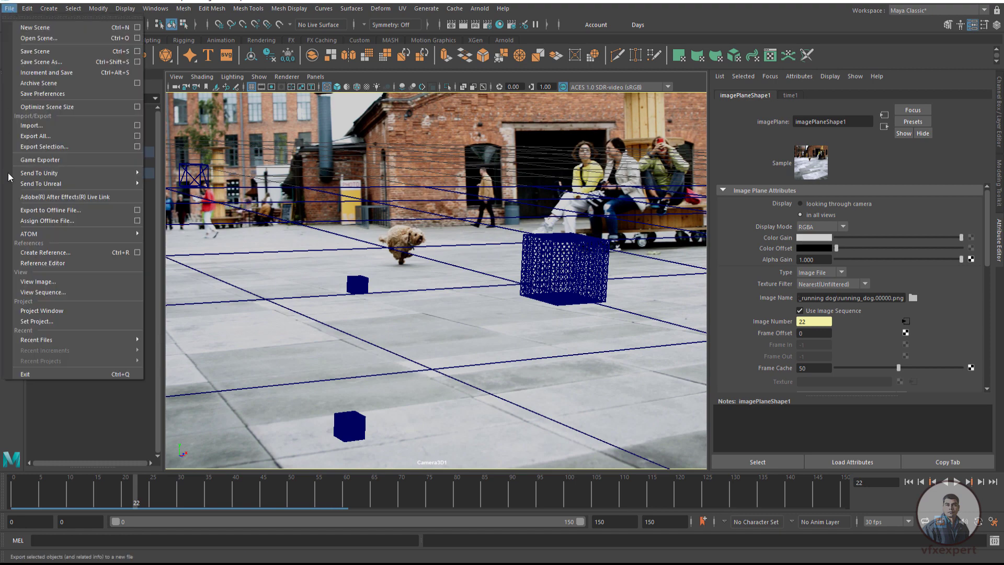
- Save the scene as Maya ASCII over mayascene_v001.ma in the maya_scene folder
left_click(58, 63)
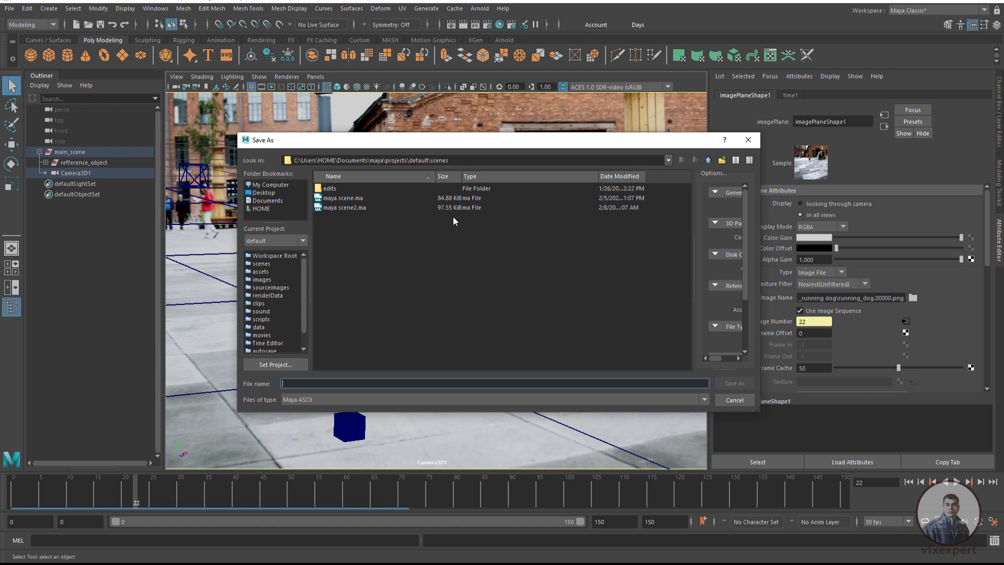
left_click(283, 185)
double_click(335, 207)
scroll(343, 297, "down", 3)
double_click(351, 358)
double_click(340, 227)
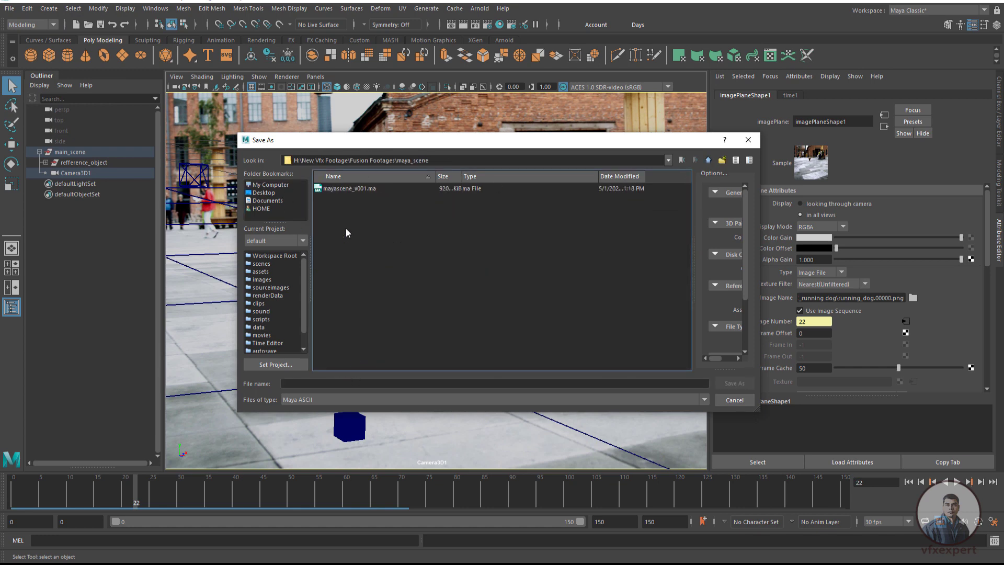
left_click(366, 189)
left_click(331, 385)
left_click(318, 400)
left_click(318, 406)
left_click(730, 385)
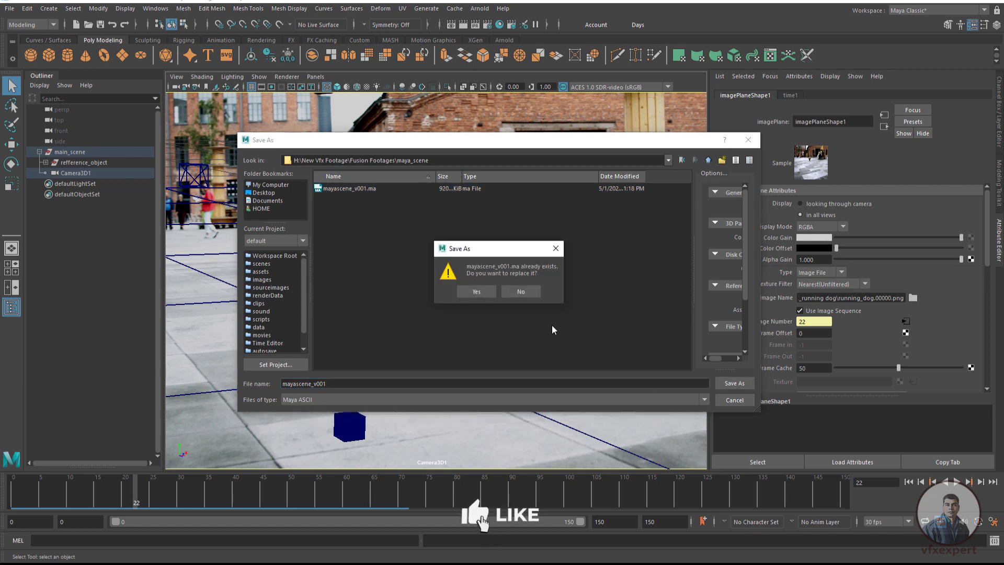
left_click(481, 290)
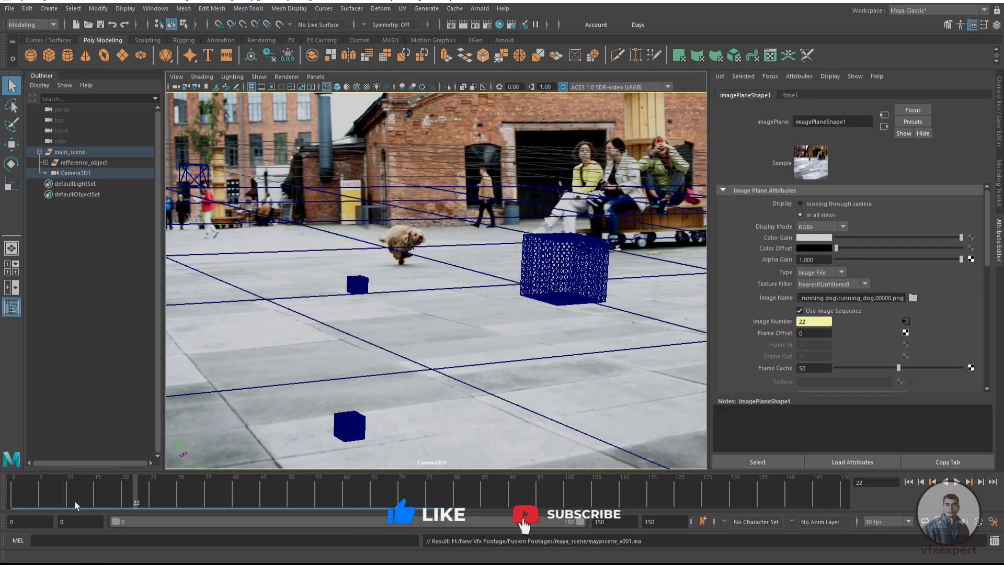
- Play the shot again, then stop and rewind to frame 0
key("alt+v")
key("alt+shift+v")
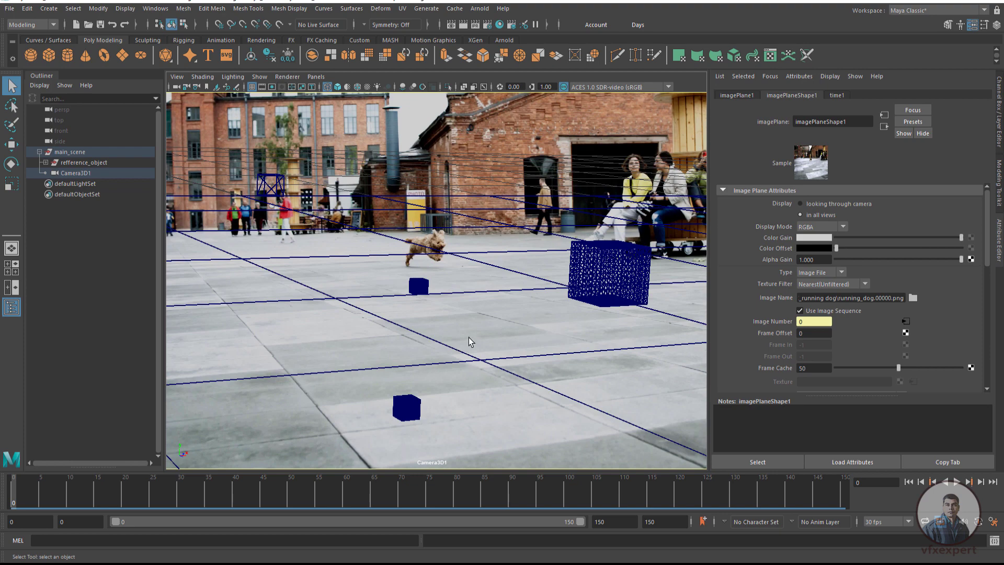
left_click(13, 12)
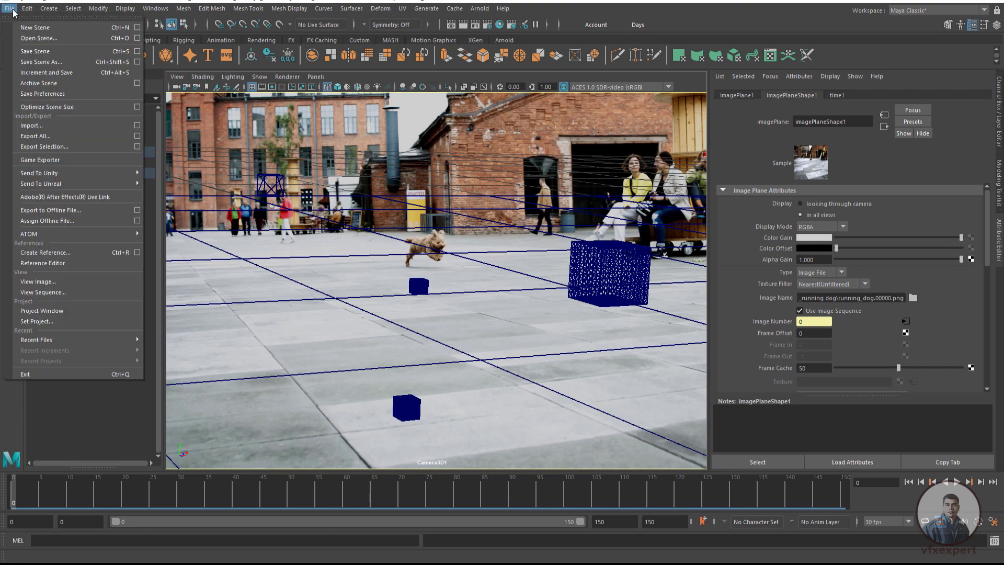
- Import the barrels_obj.obj model into the scene
left_click(42, 128)
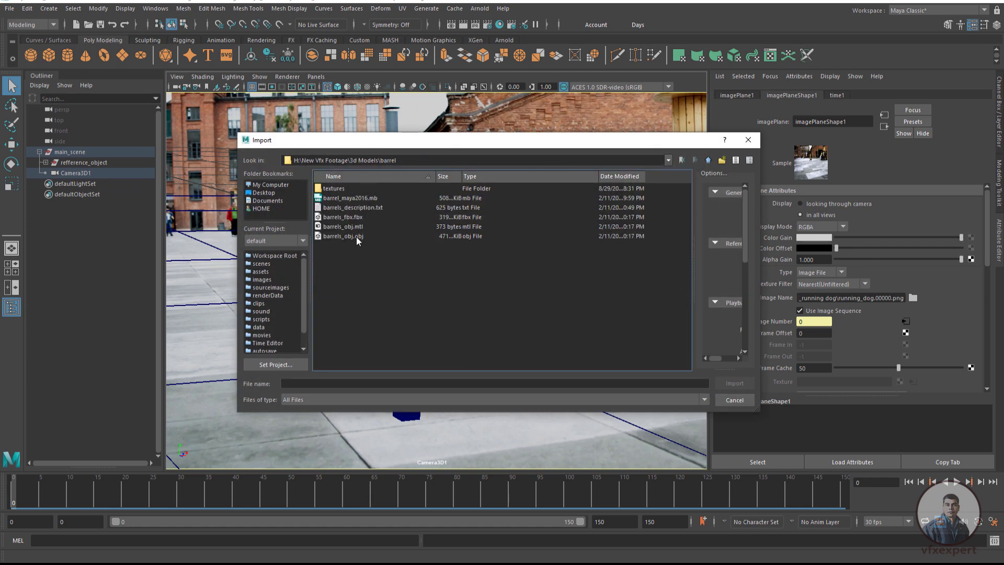
left_click(356, 236)
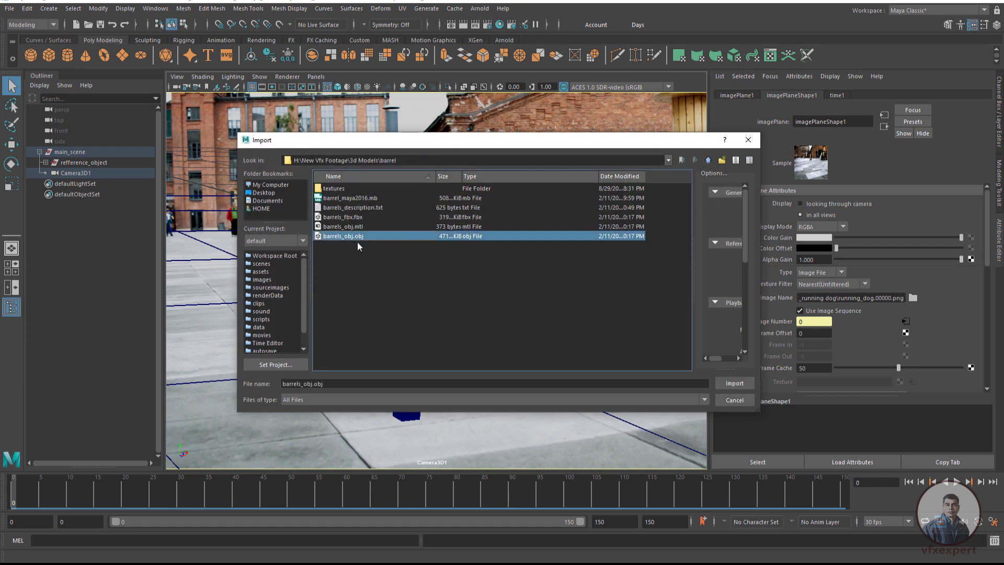
left_click(732, 384)
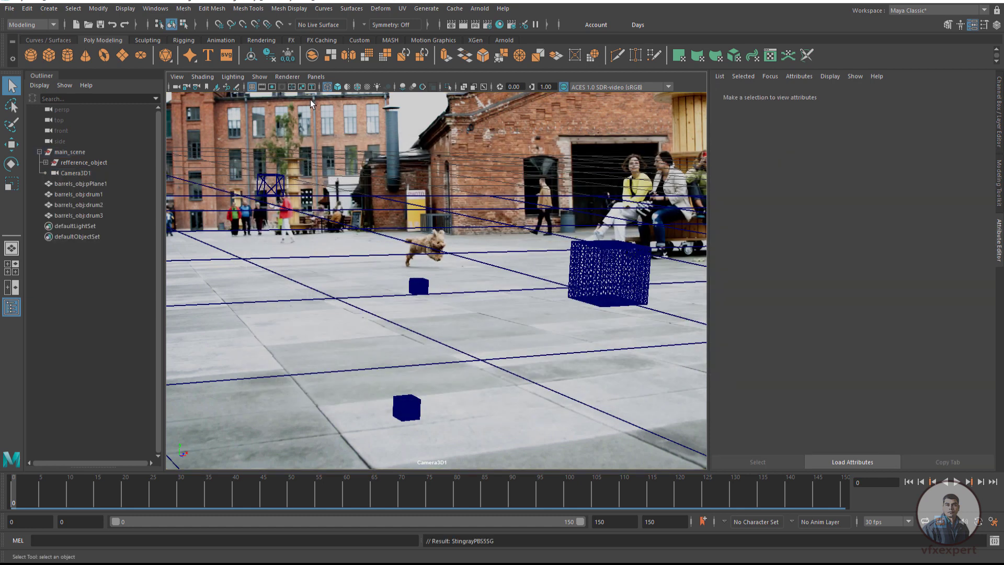
- Switch the viewport to the persp camera and frame the three barrels
left_click(319, 78)
mouse_move(346, 88)
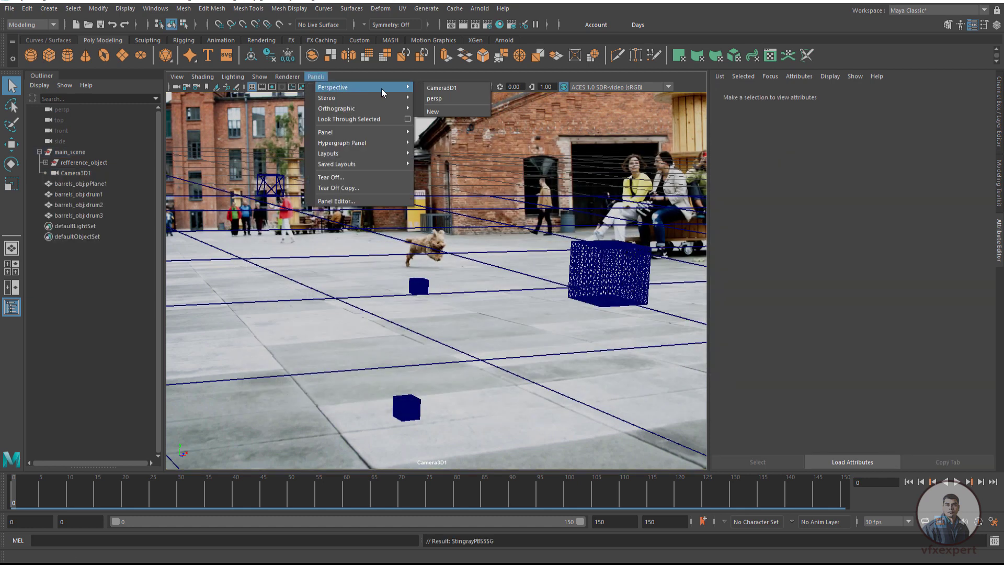
left_click(436, 99)
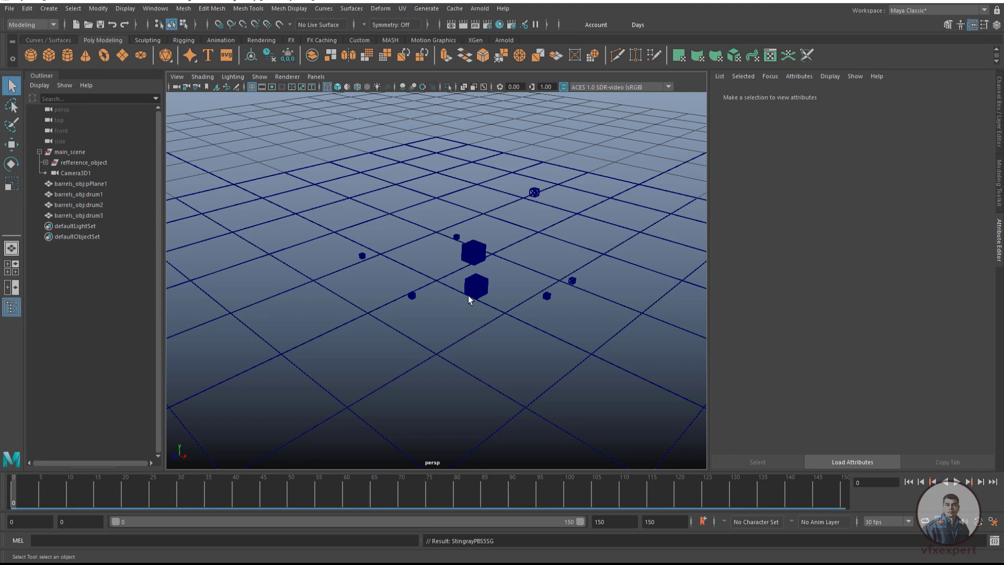
scroll(468, 296, "up", 12)
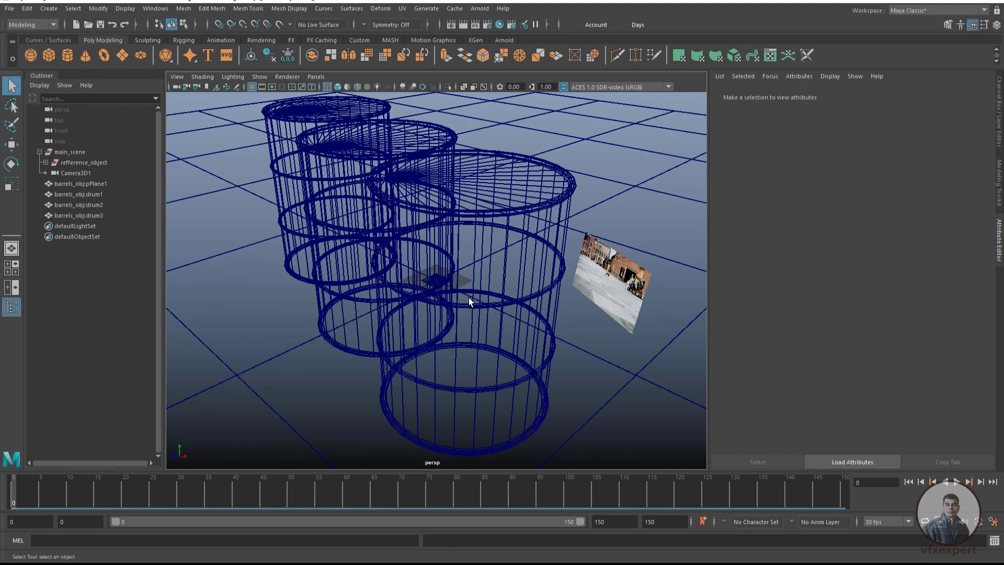
scroll(468, 297, "down", 3)
scroll(473, 395, "up", 3)
left_click_drag(534, 397, 509, 414)
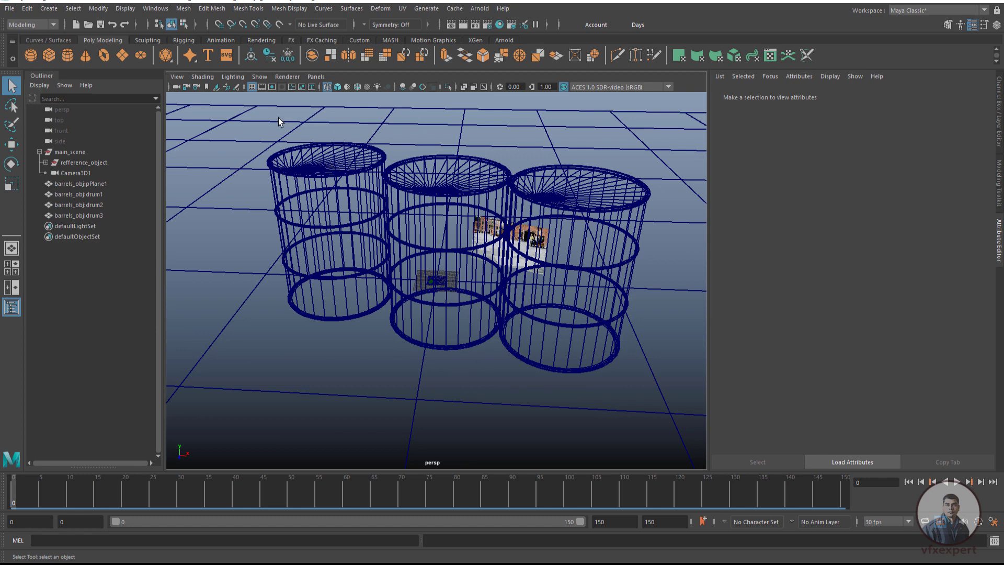
- Turn on smooth shading and delete the outer barrels, drum1 and drum3
left_click(337, 87)
left_click(570, 317)
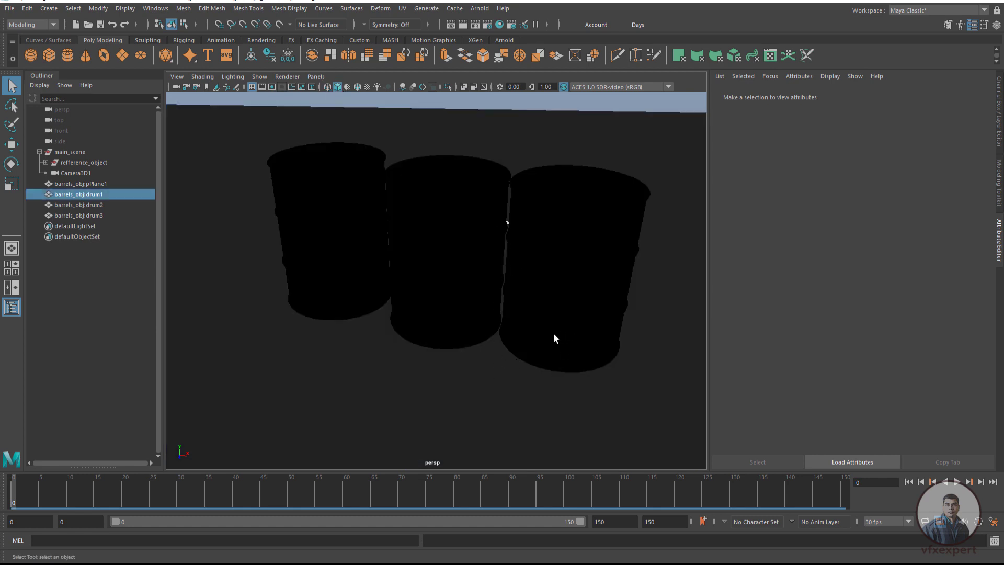
key("Delete")
left_click(357, 286)
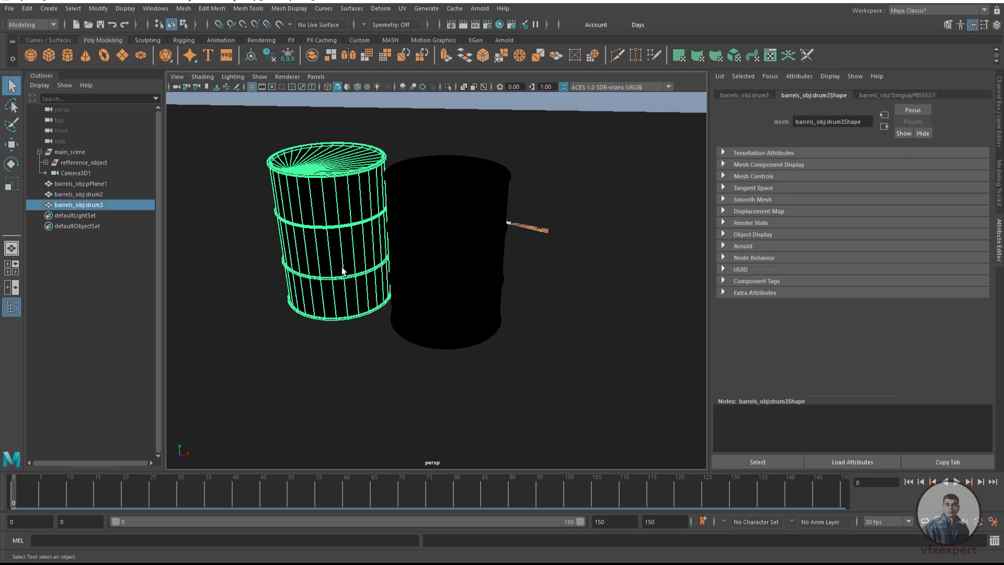
key("Delete")
- Assign a new Lambert material to drum2 and return to wireframe display
left_click(456, 313)
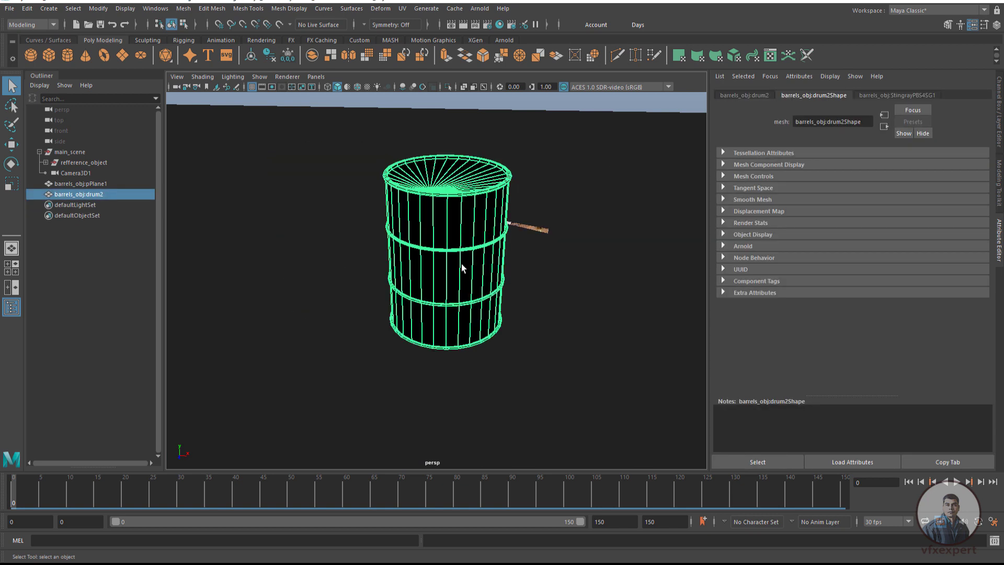
right_click(453, 232)
left_click(465, 498)
left_click(419, 263)
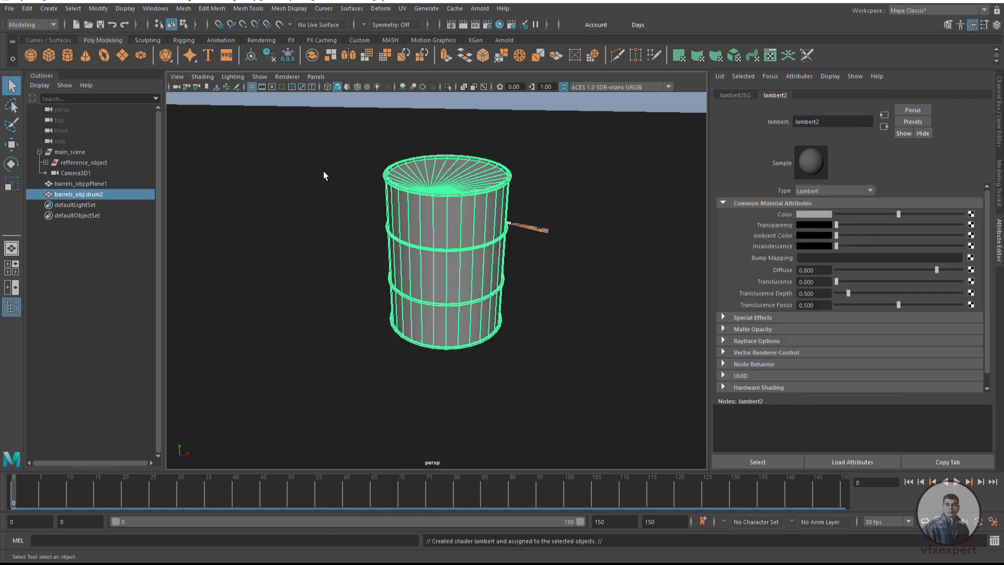
left_click(328, 87)
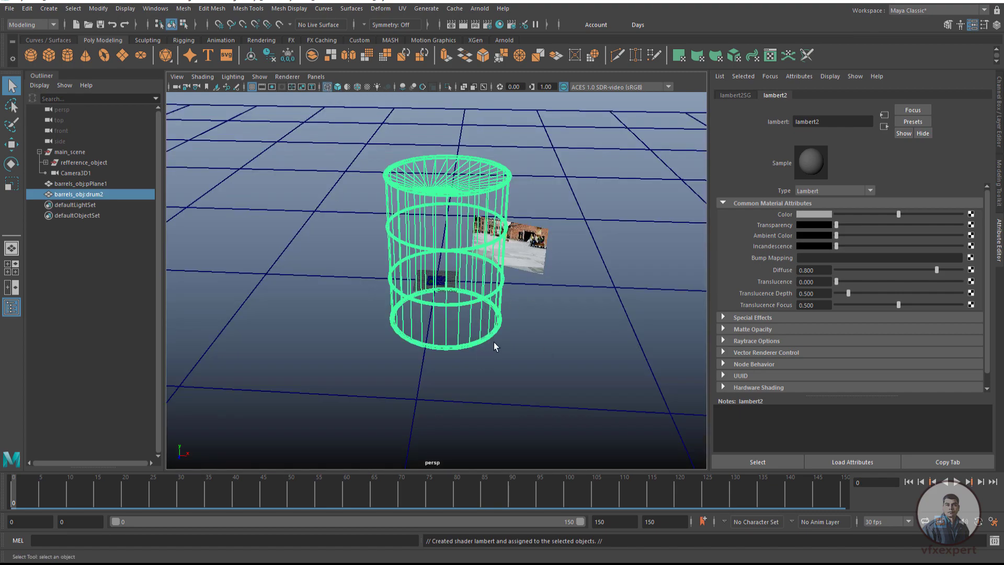
- Zoom and orbit to compare the tiny tracked scene with the barrel, then select main_scene in the Outliner
scroll(403, 345, "up", 10)
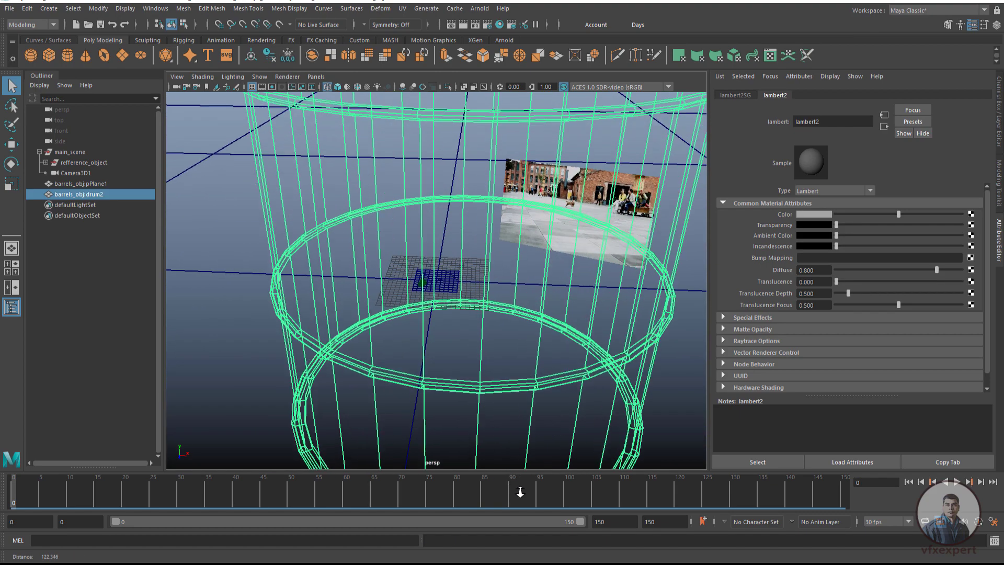
scroll(444, 308, "up", 8)
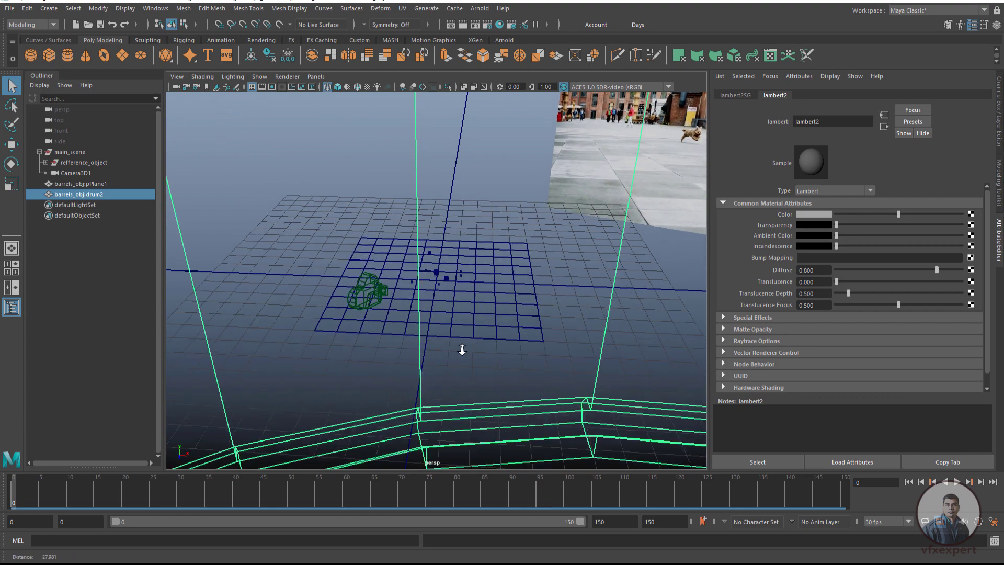
left_click_drag(555, 361, 415, 297, "alt")
scroll(456, 329, "down", 10)
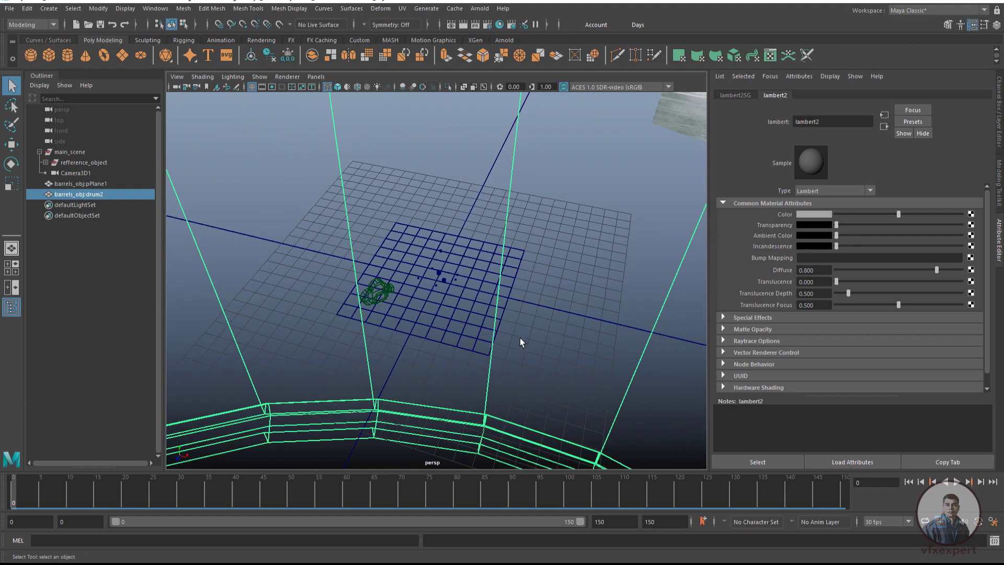
scroll(496, 318, "down", 10)
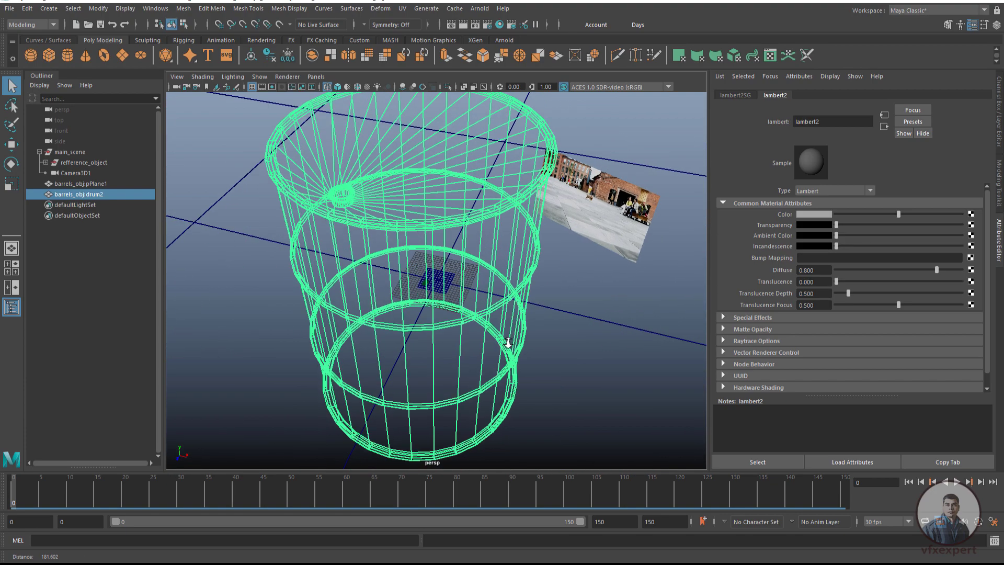
scroll(568, 391, "up", 6)
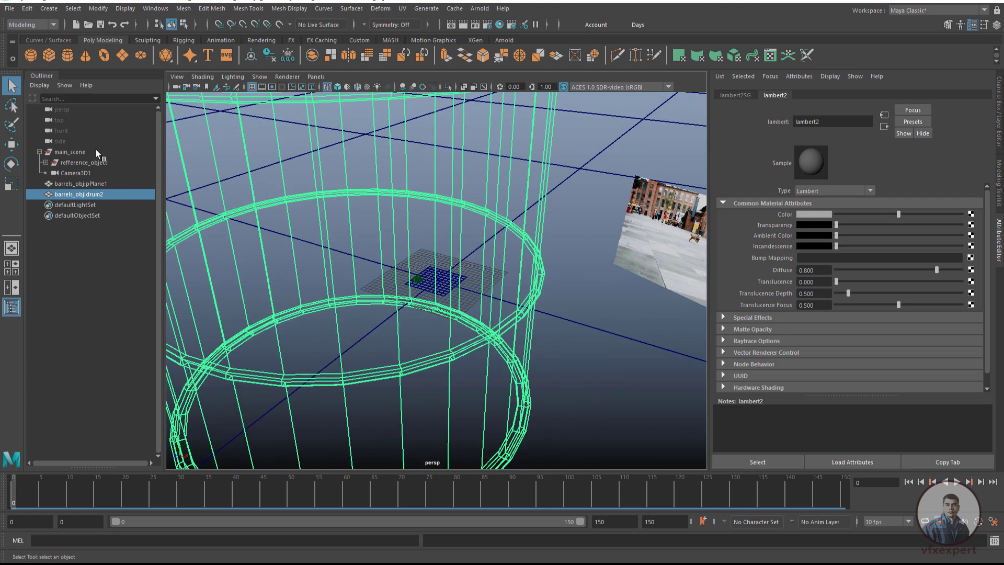
left_click(73, 152)
left_click(40, 151)
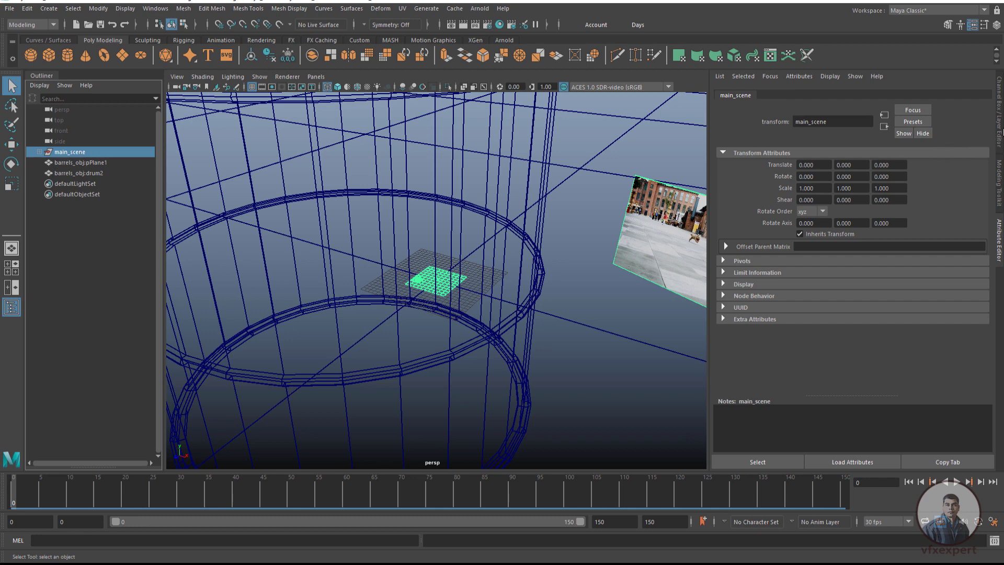
- Set main_scene's Scale X, Y and Z to 250 in the Channel Box and view the enlarged scene
left_click(1000, 138)
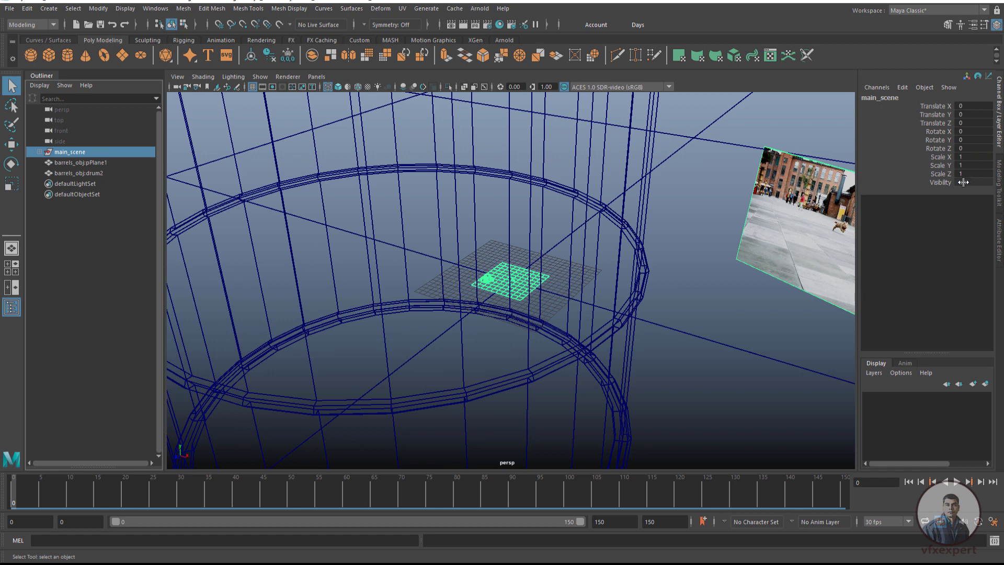
left_click_drag(969, 158, 974, 175)
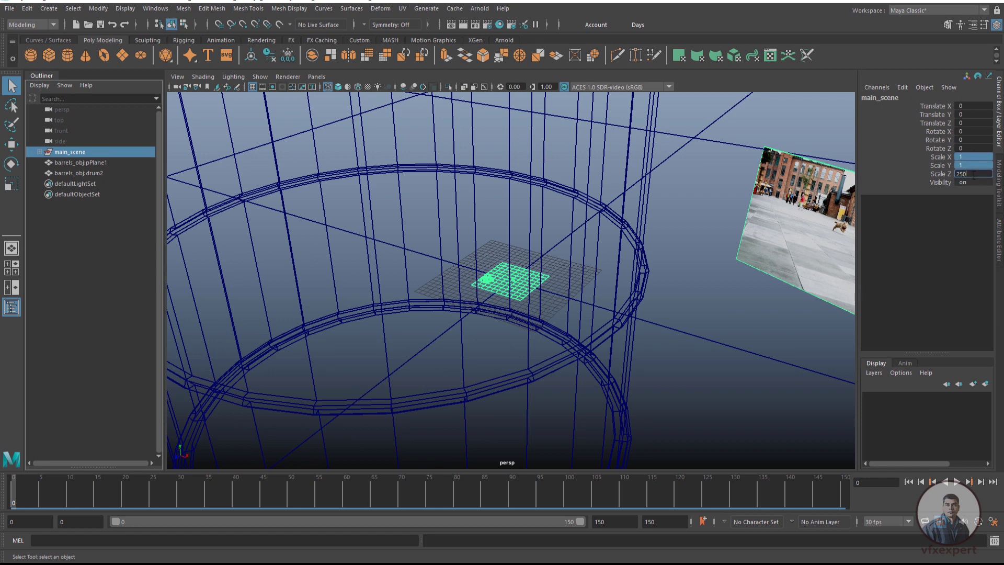
type("250")
key("Return")
scroll(593, 261, "down", 4)
scroll(601, 288, "down", 5)
left_click_drag(612, 316, 549, 394)
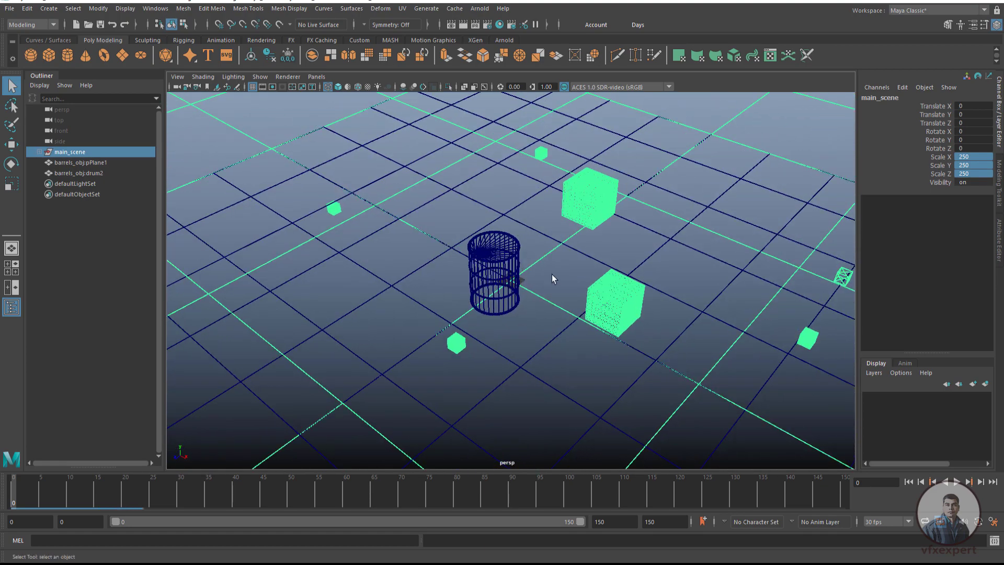
scroll(603, 370, "down", 5)
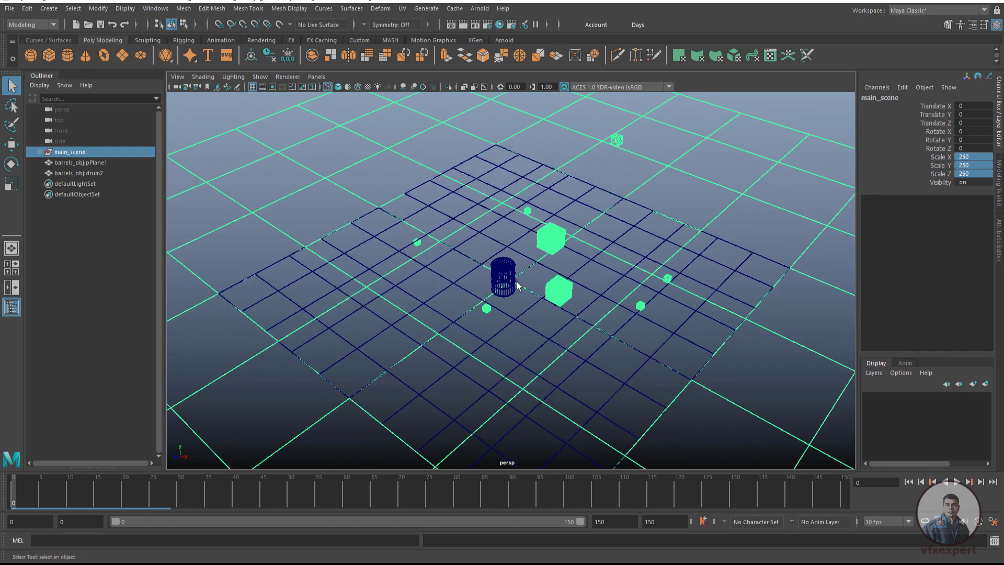
mouse_move(619, 385)
left_mouse_down()
mouse_move(560, 330)
mouse_move(609, 383)
left_mouse_up()
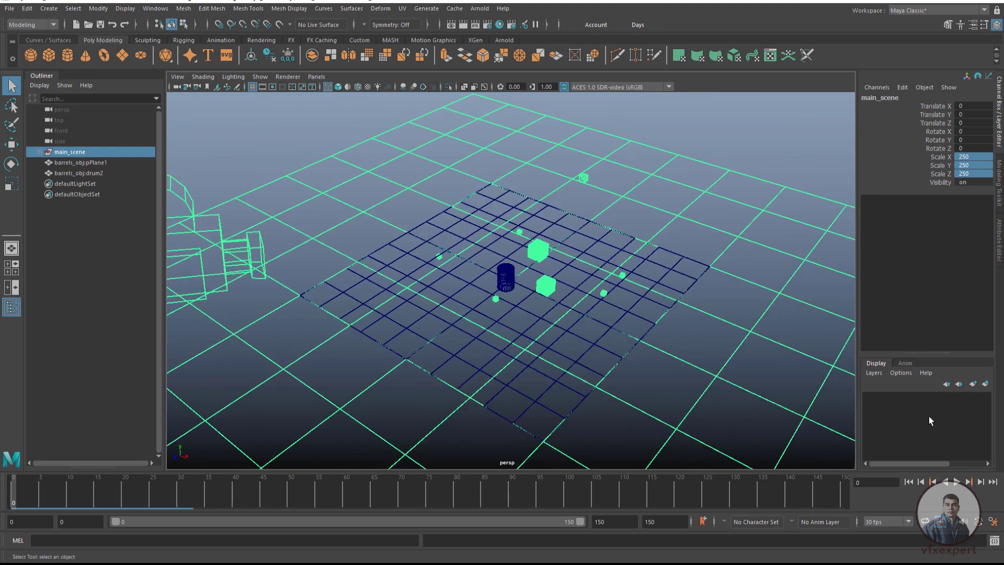
- Put GroundPlane on a new hidden display layer named ground
left_click(702, 296)
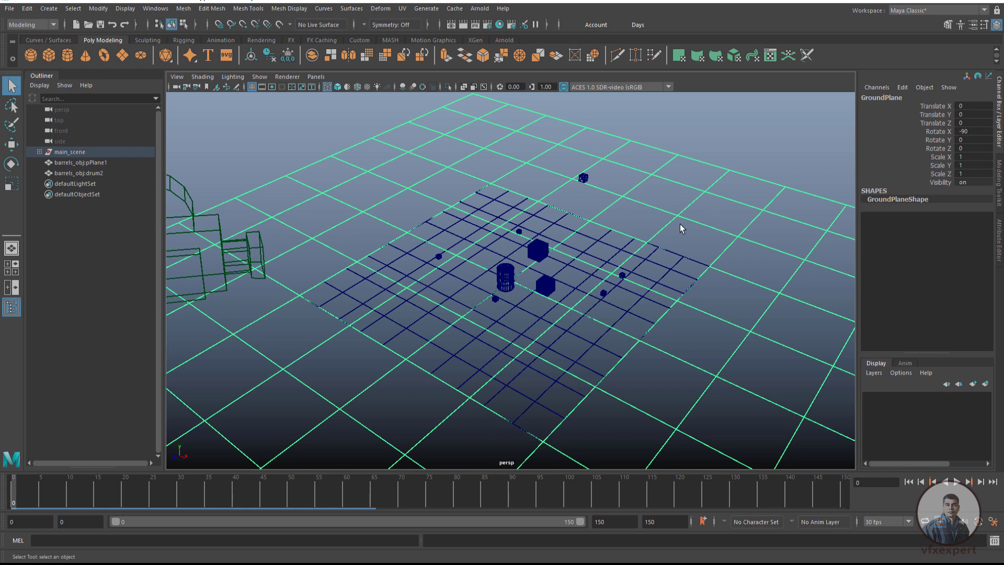
left_click(874, 372)
left_click(914, 400)
double_click(914, 400)
type("ground")
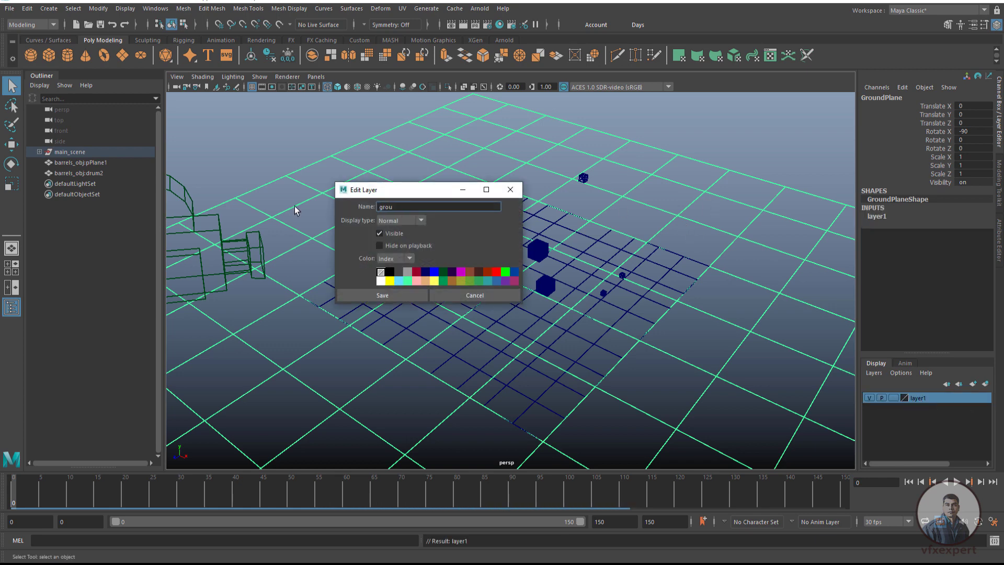
left_click(403, 296)
- Delete the imported grid plane pPlane1
left_click(458, 266)
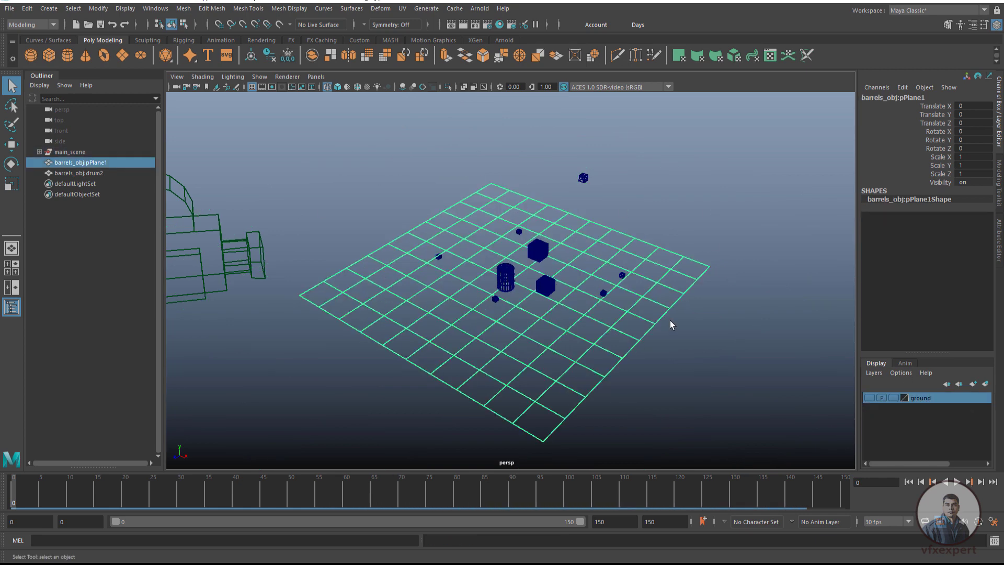
left_click(661, 337)
left_click(663, 306)
key("Delete")
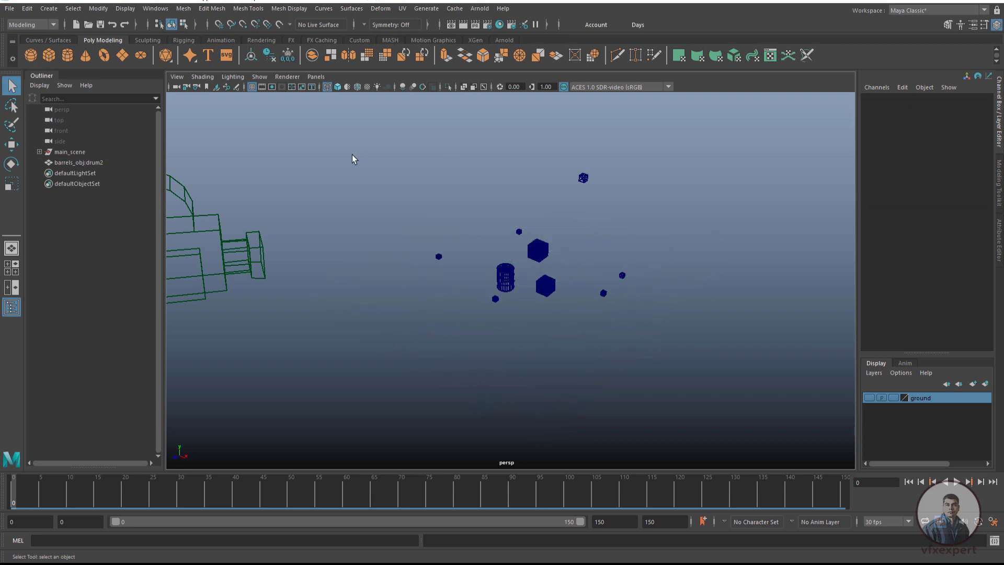
- Look through Camera3D1 and scrub the footage to frame 73
left_click(316, 76)
mouse_move(340, 87)
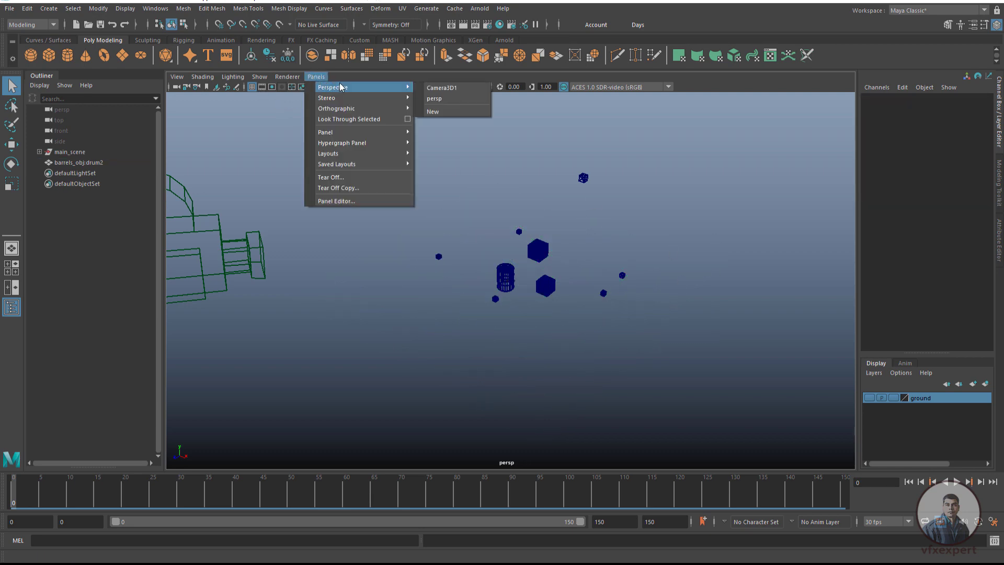
left_click(440, 89)
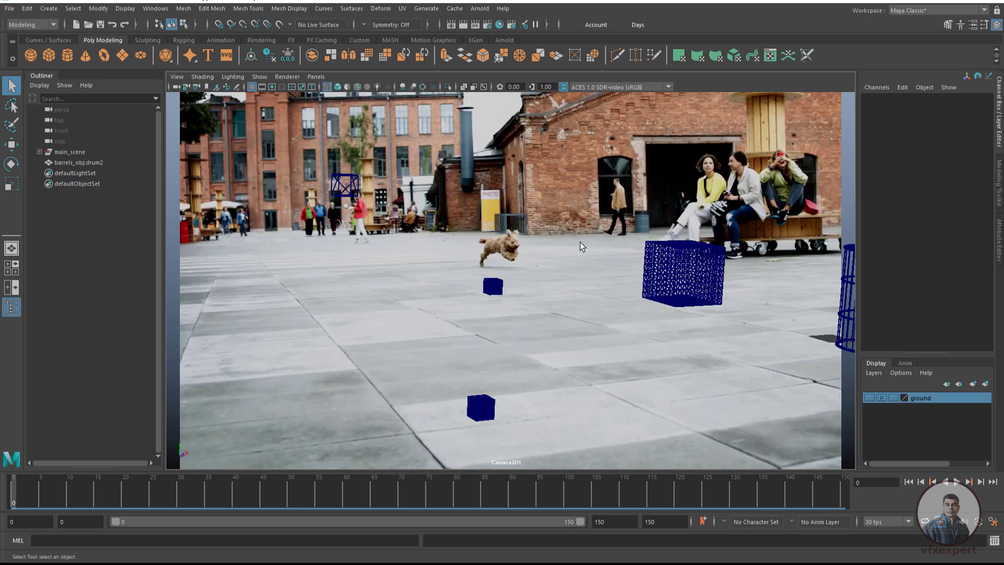
mouse_move(76, 503)
left_mouse_down()
mouse_move(375, 466)
mouse_move(415, 473)
left_mouse_up()
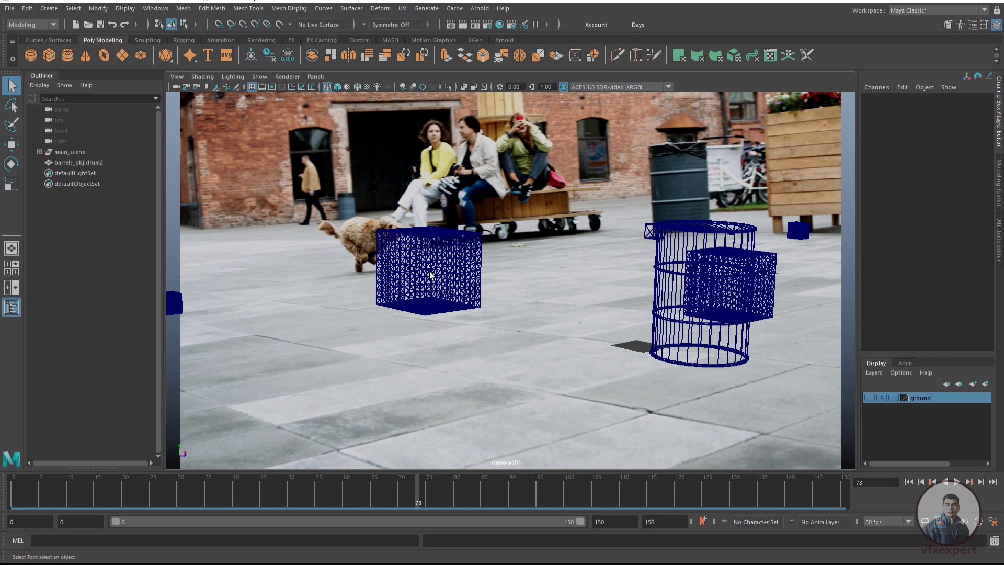
- Move refference_object under main_scene onto a new hidden layer reff_obj, then scrub to frame 64
left_click(74, 152)
left_click(40, 152)
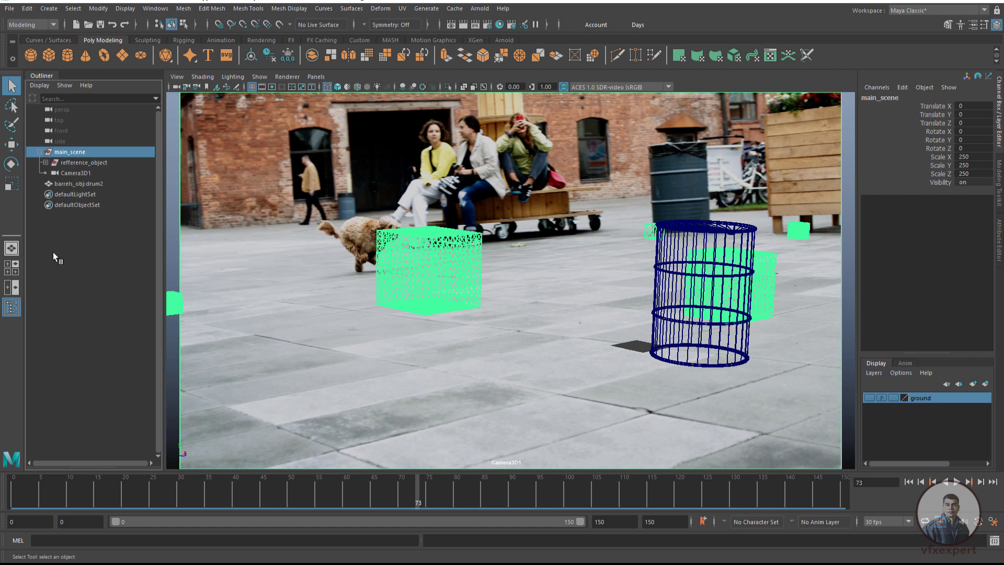
left_click(95, 165)
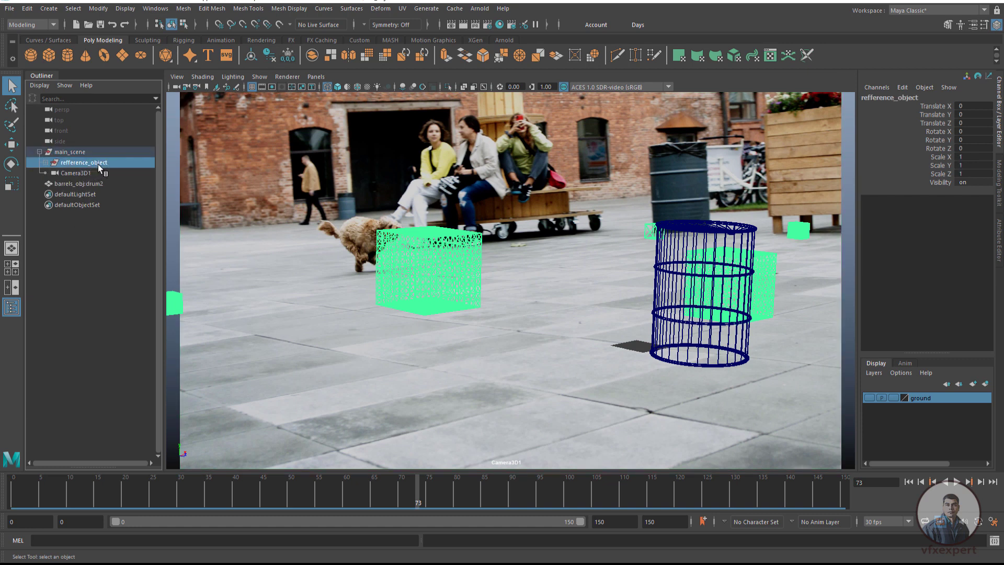
left_click(986, 386)
double_click(919, 399)
type("reff_obj")
left_click(403, 295)
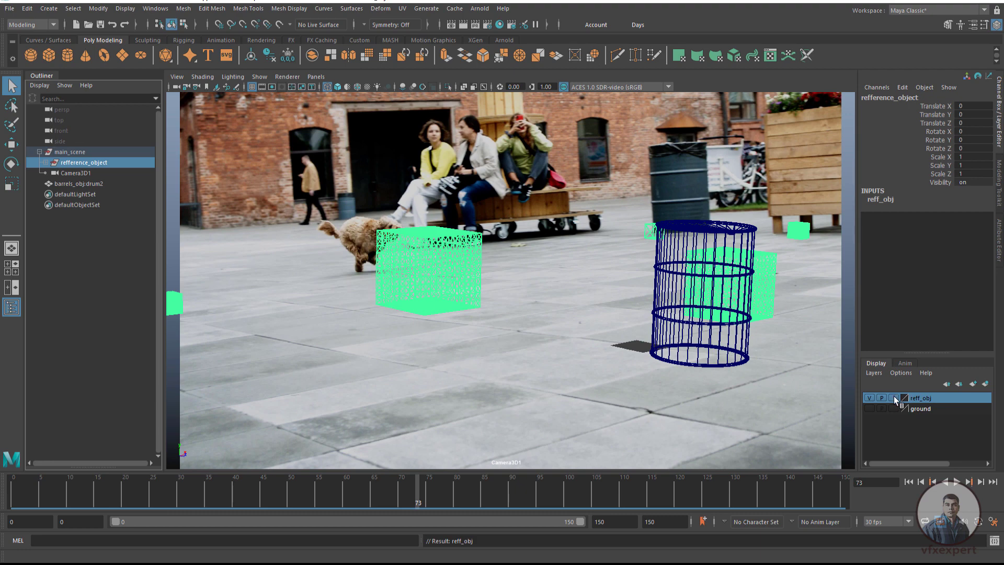
left_click(869, 398)
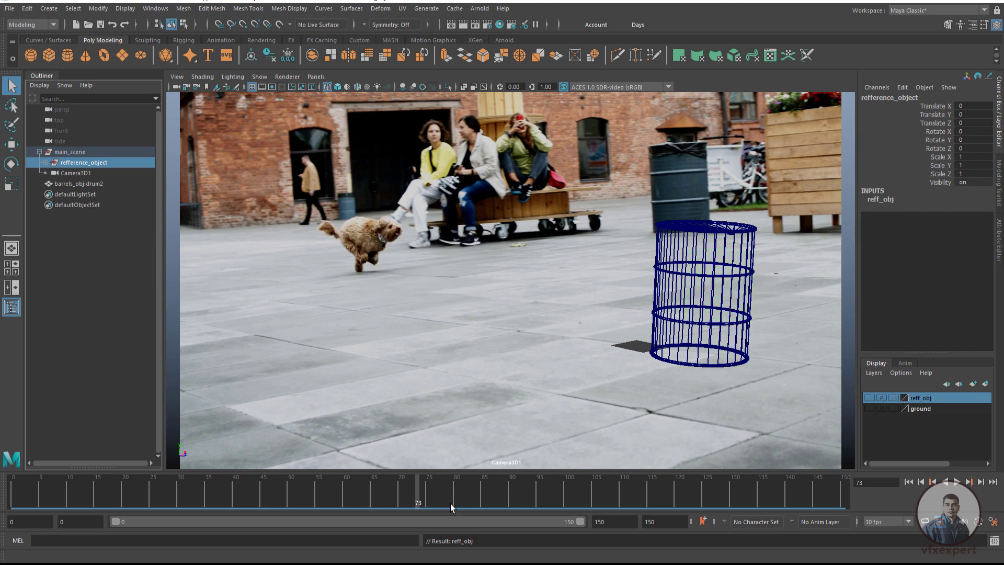
mouse_move(293, 493)
left_mouse_down()
mouse_move(412, 496)
mouse_move(193, 488)
mouse_move(380, 494)
left_mouse_up()
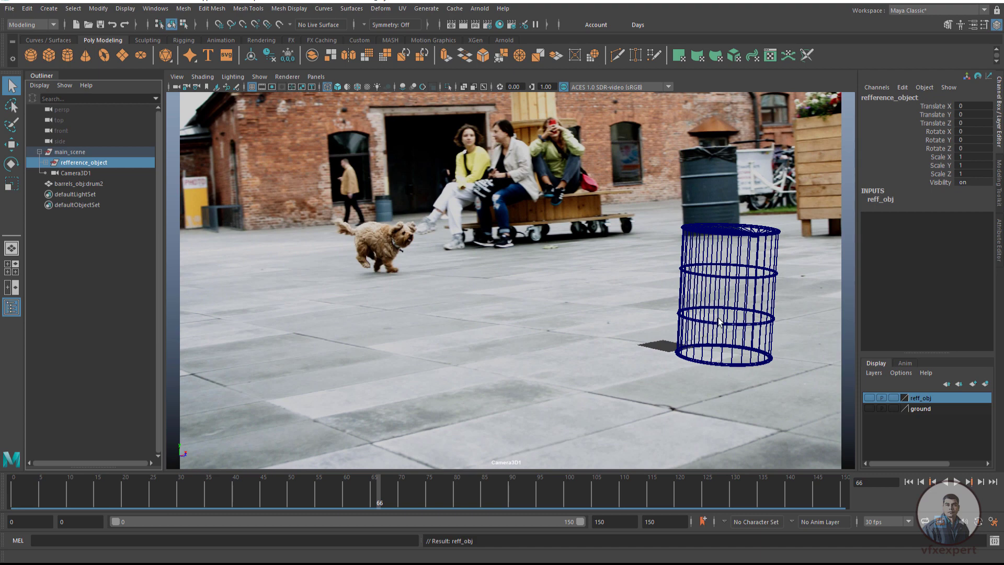
- Smooth-shade the barrel and play the footage, scrubbing to frame 42
left_click(339, 86)
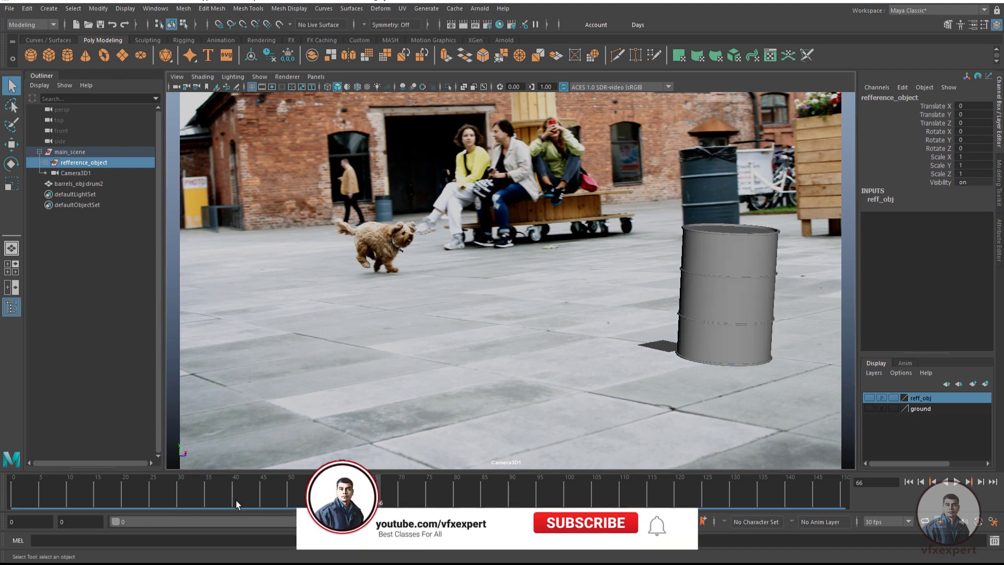
key("alt+v")
left_click_drag(402, 481, 250, 487)
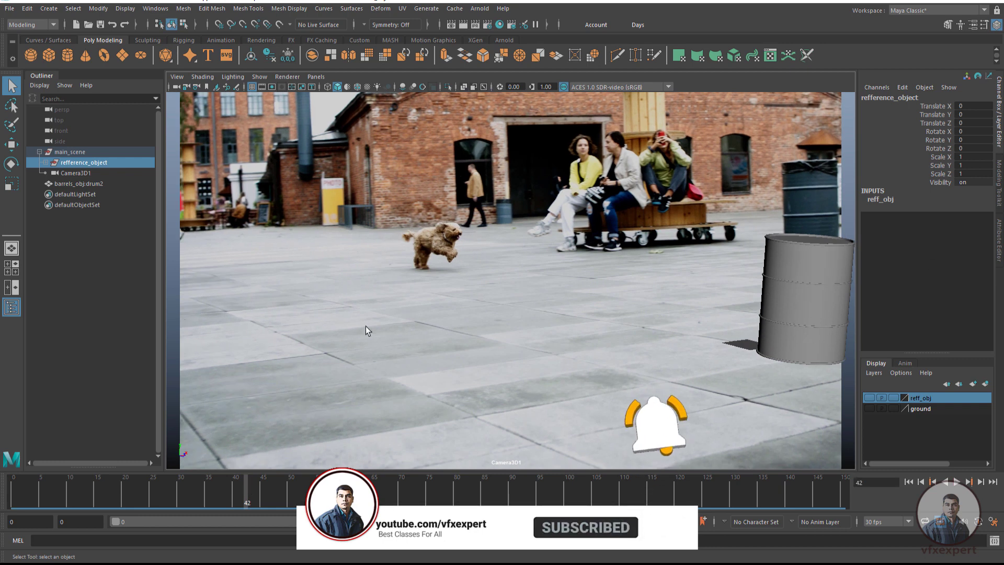
- Make the reff_obj layer visible again, scrub to frame 29, and select the barrel
left_click(869, 399)
left_click(868, 399)
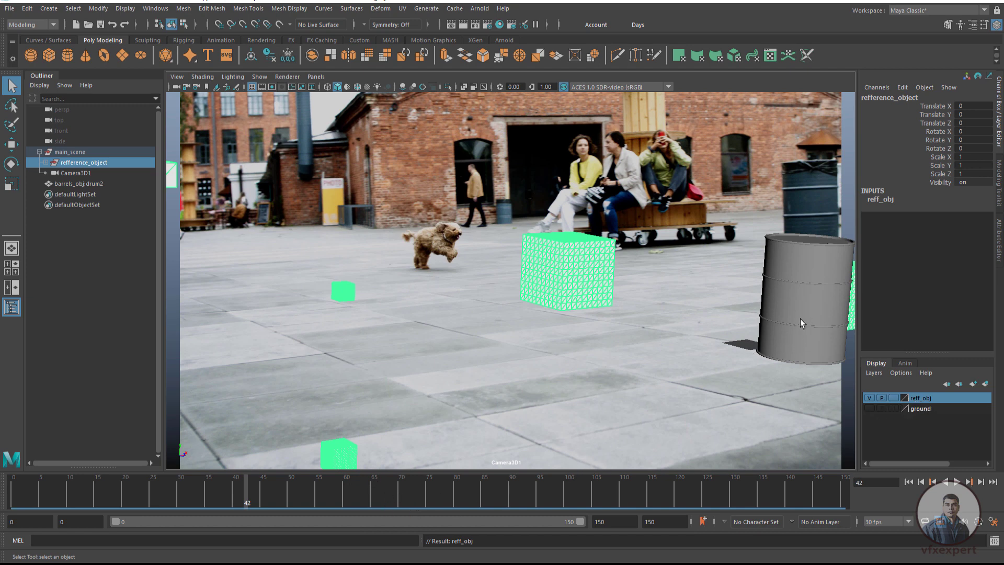
left_click_drag(240, 506, 319, 510)
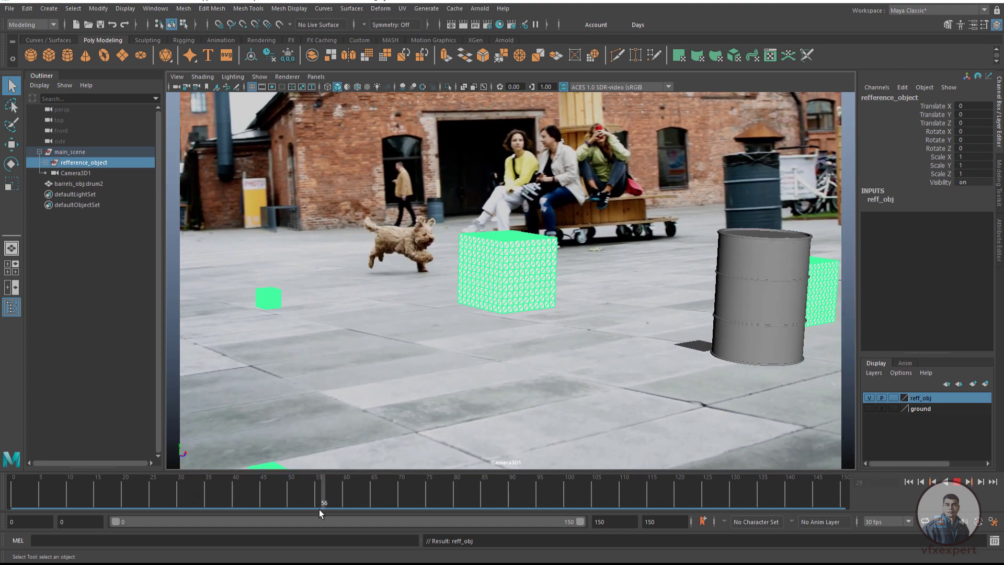
left_click(752, 331)
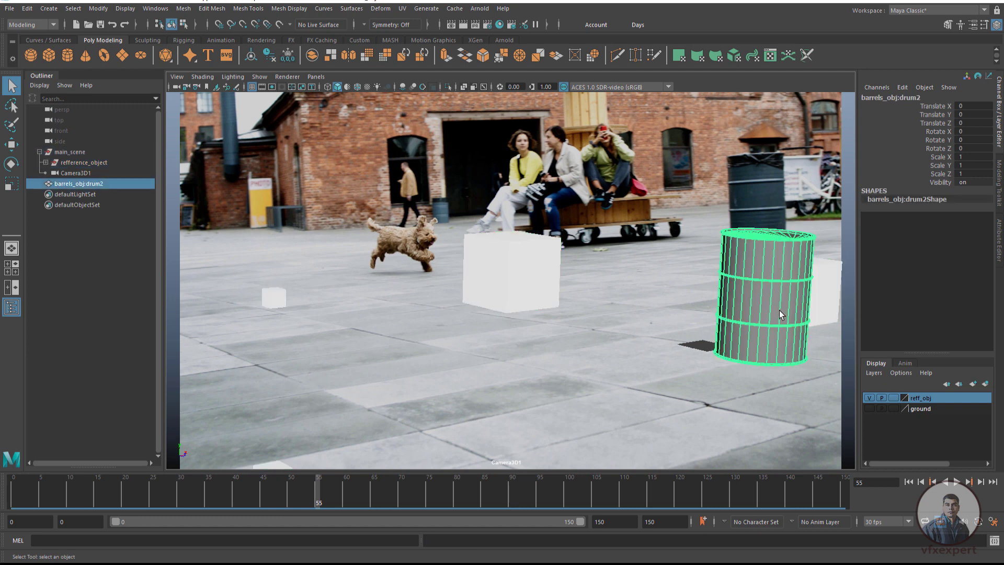
- Snap the barrel's pivot to its bottom edge, then snap the barrel down beside the small left cube
key("w")
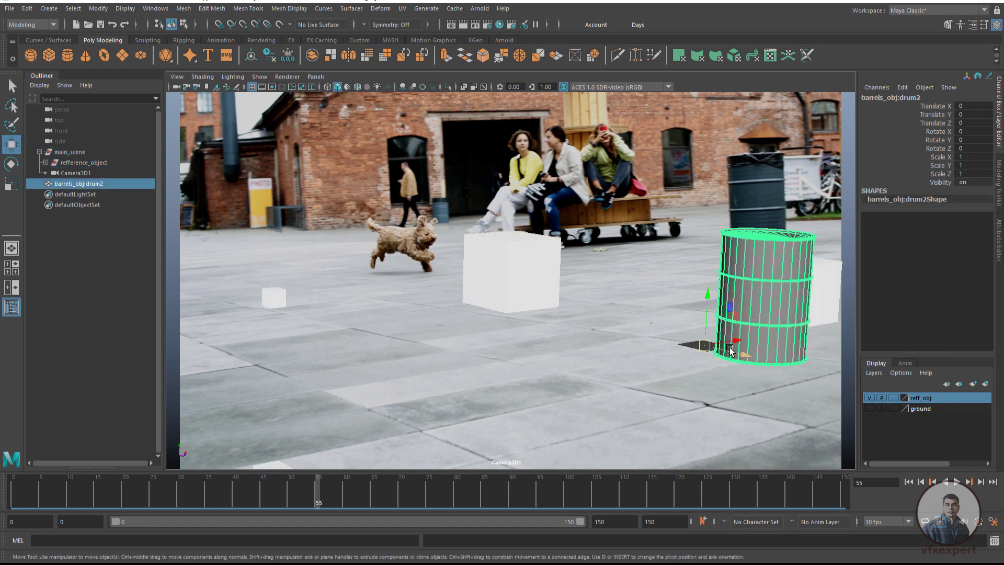
left_click(706, 347)
key("d")
key("v")
left_click_drag(704, 345, 741, 361)
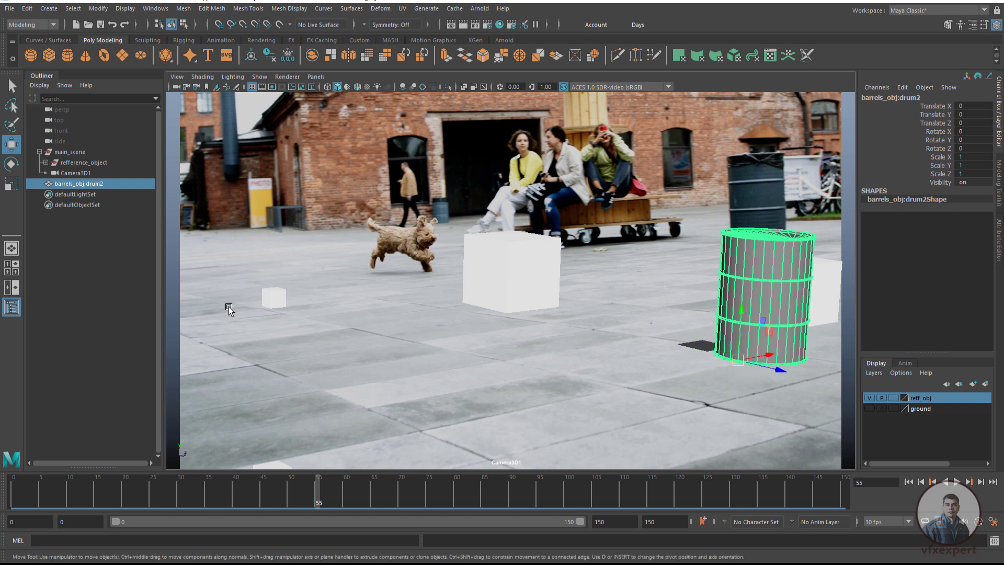
key("v")
left_click_drag(746, 363, 265, 314)
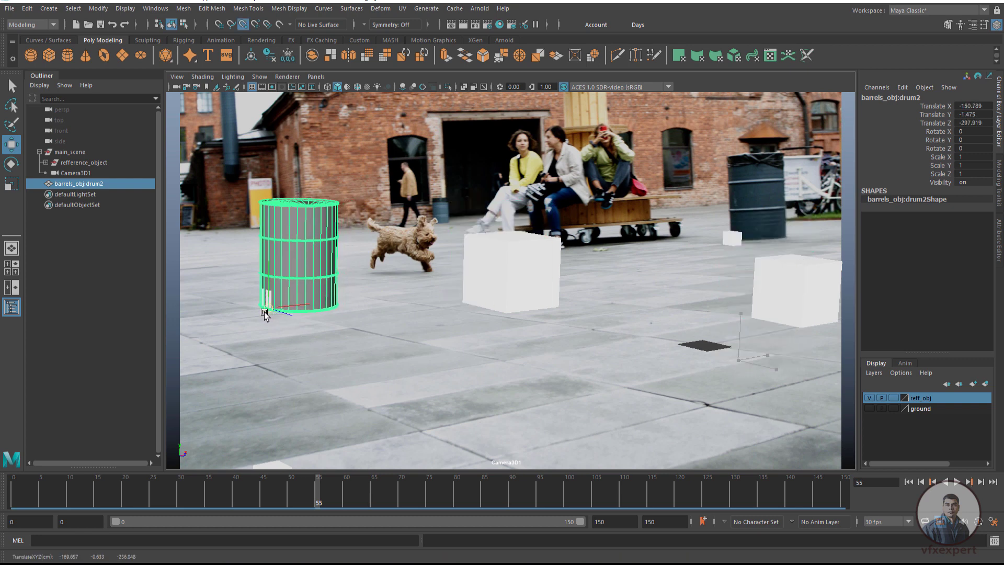
- Hide the reff_obj reference cubes layer and scale the barrel to 0.8 in XYZ
left_click(366, 398)
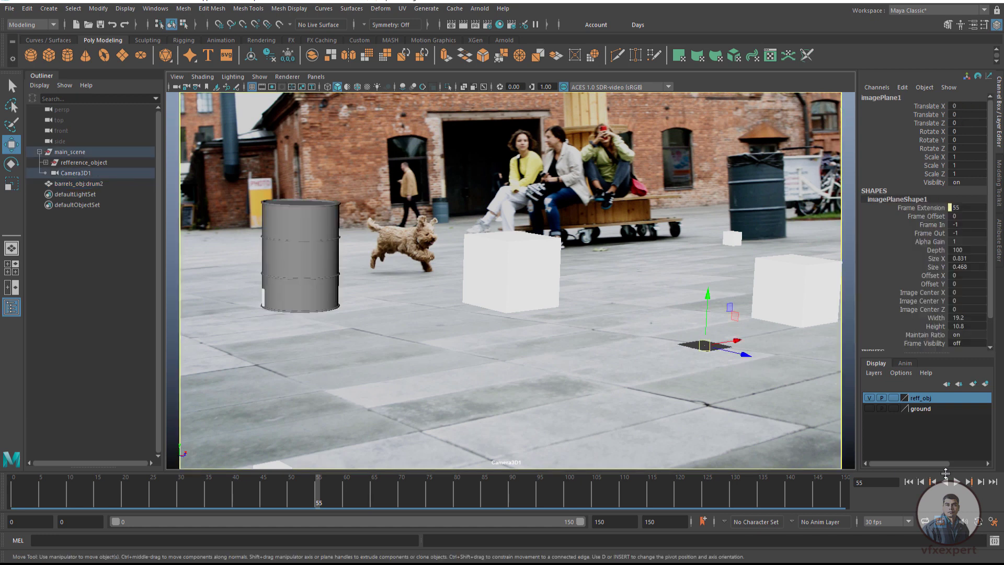
left_click(870, 399)
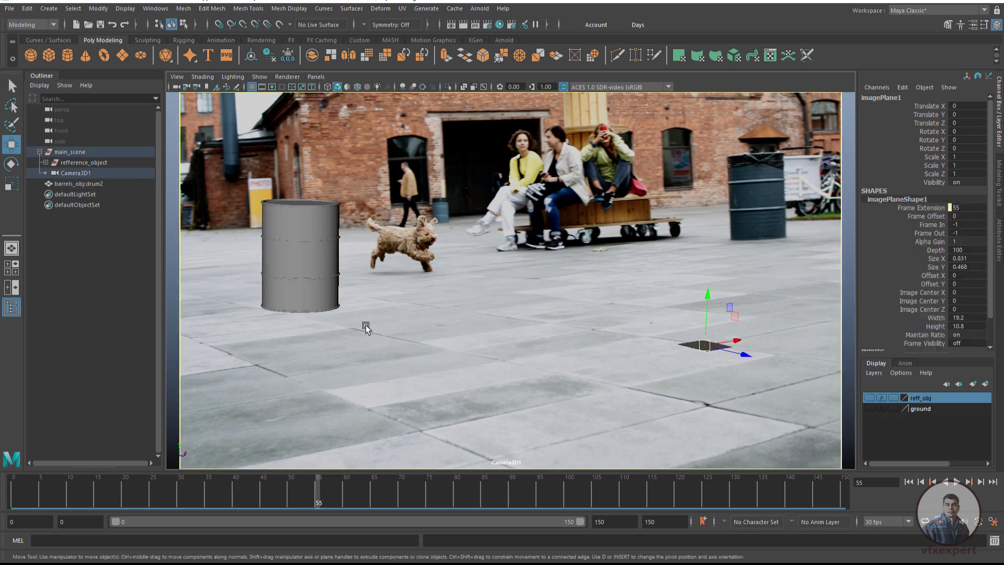
left_click(316, 250)
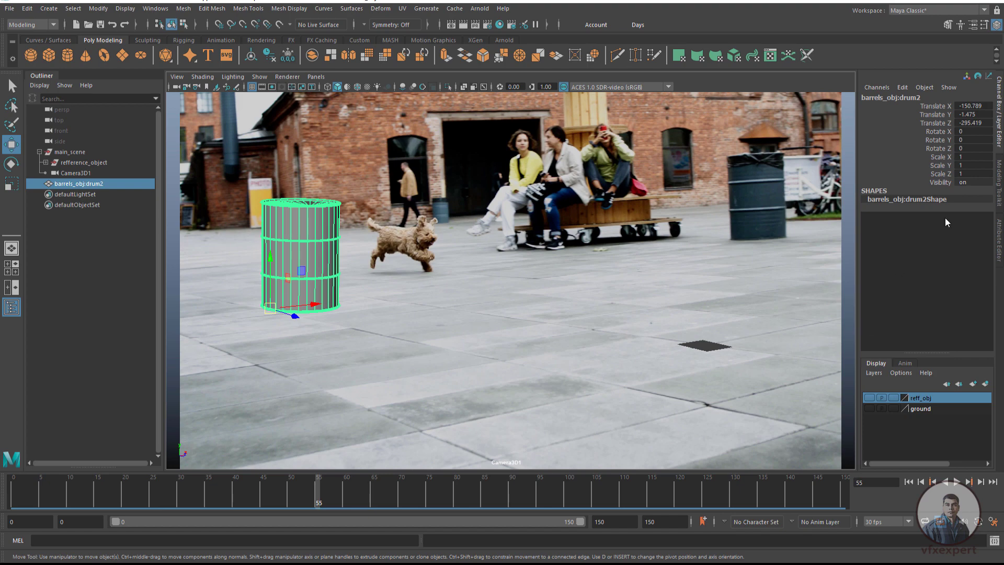
left_click_drag(975, 156, 975, 173)
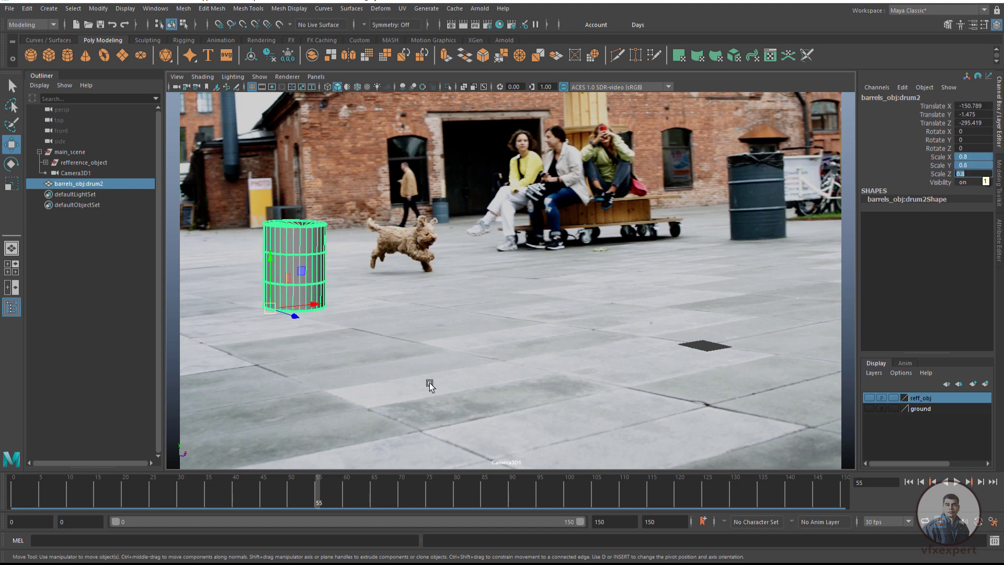